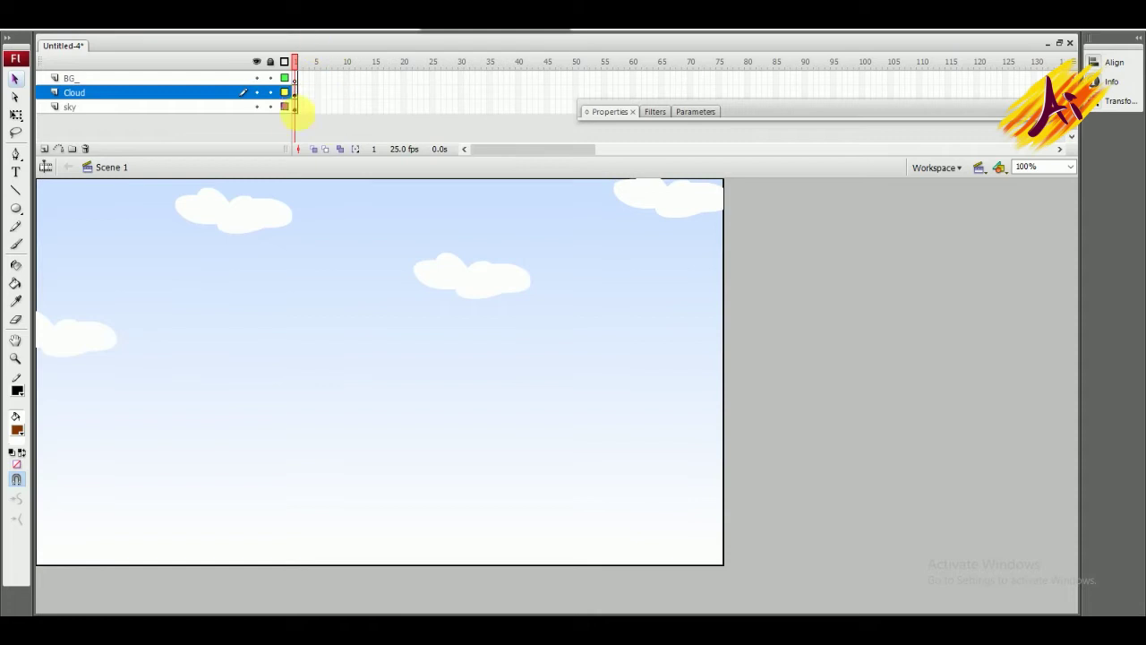
# - Delete the BG_ layer and extend the Cloud and sky layers to frame 60
pyautogui.click(217, 77)
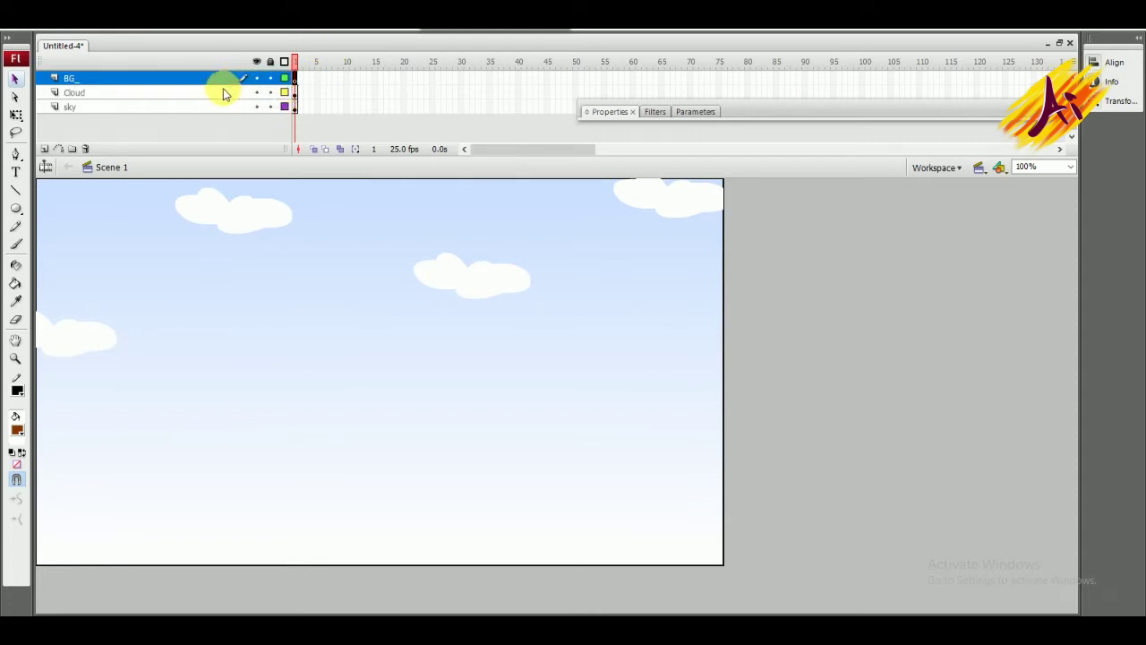
pyautogui.click(86, 150)
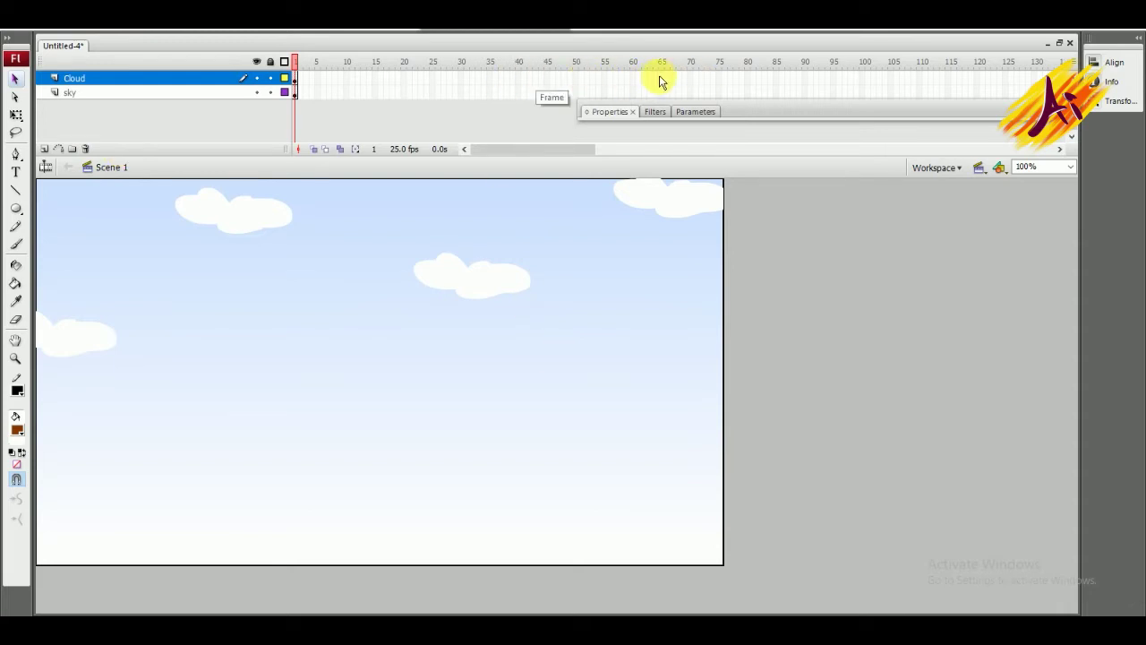
pyautogui.moveTo(630, 78); pyautogui.dragTo(631, 93)
pyautogui.press('F5')
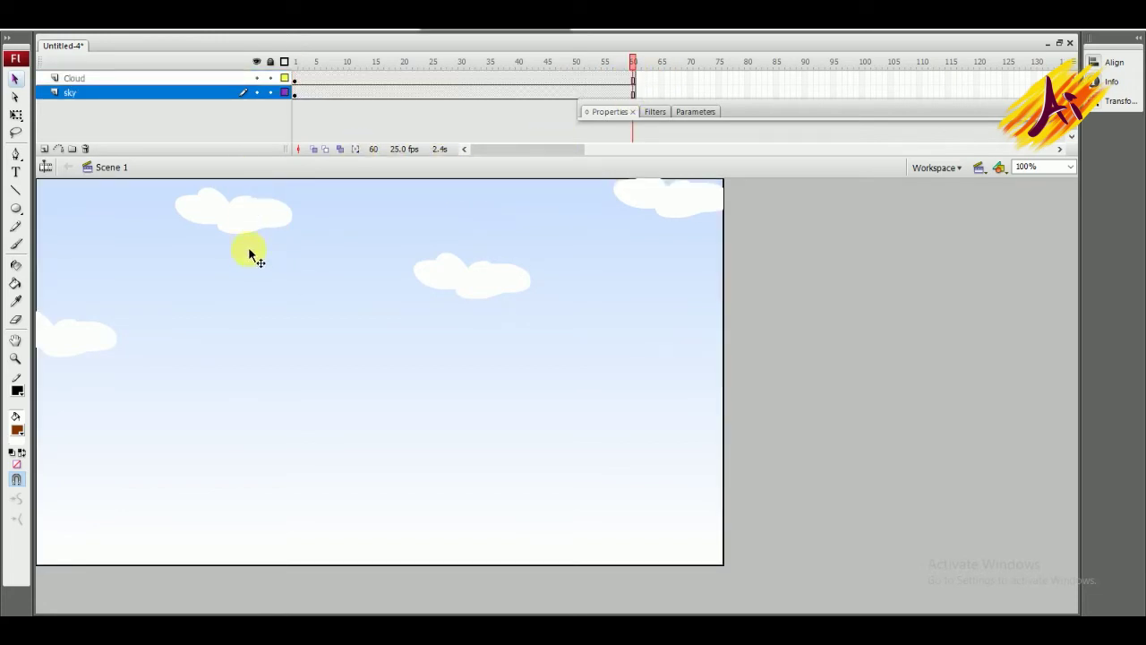
# - Add a new layer above Cloud and name it Plane
pyautogui.moveTo(260, 168); pyautogui.dragTo(256, 194)
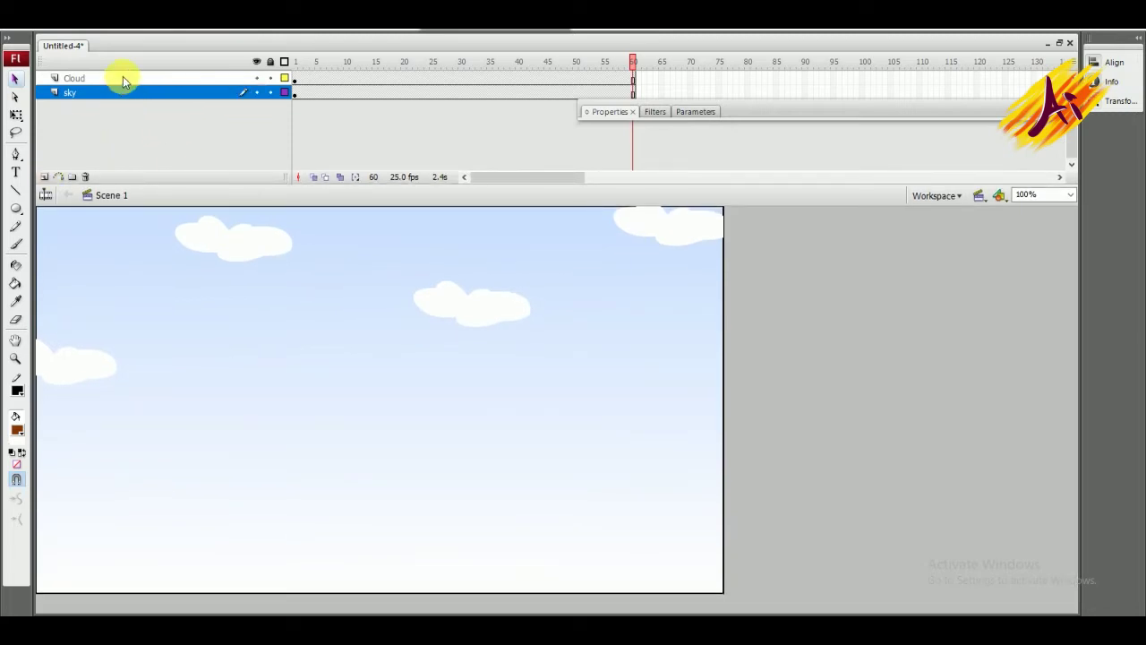
pyautogui.click(121, 80)
pyautogui.click(45, 176)
pyautogui.doubleClick(205, 79)
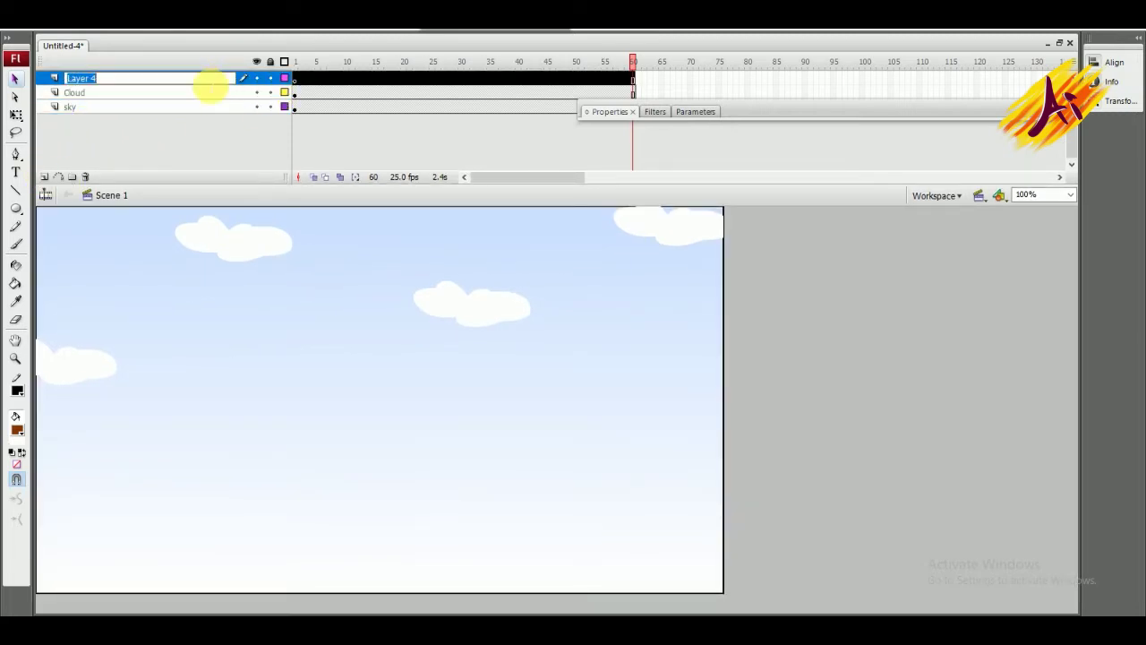
pyautogui.write('Plane')
pyautogui.press('Return')
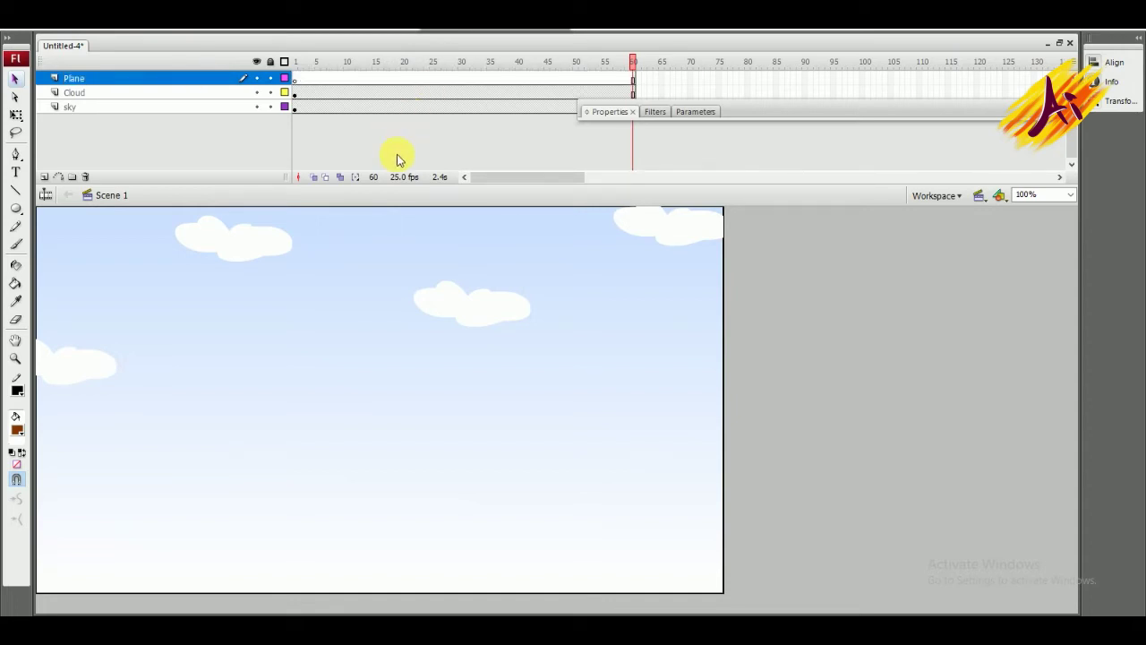
# - Open the Plane file, copy the Santa airplane artwork and paste it into the Plane layer of the sky scene
pyautogui.hotkey('ctrl', 'o')
pyautogui.doubleClick(323, 125)
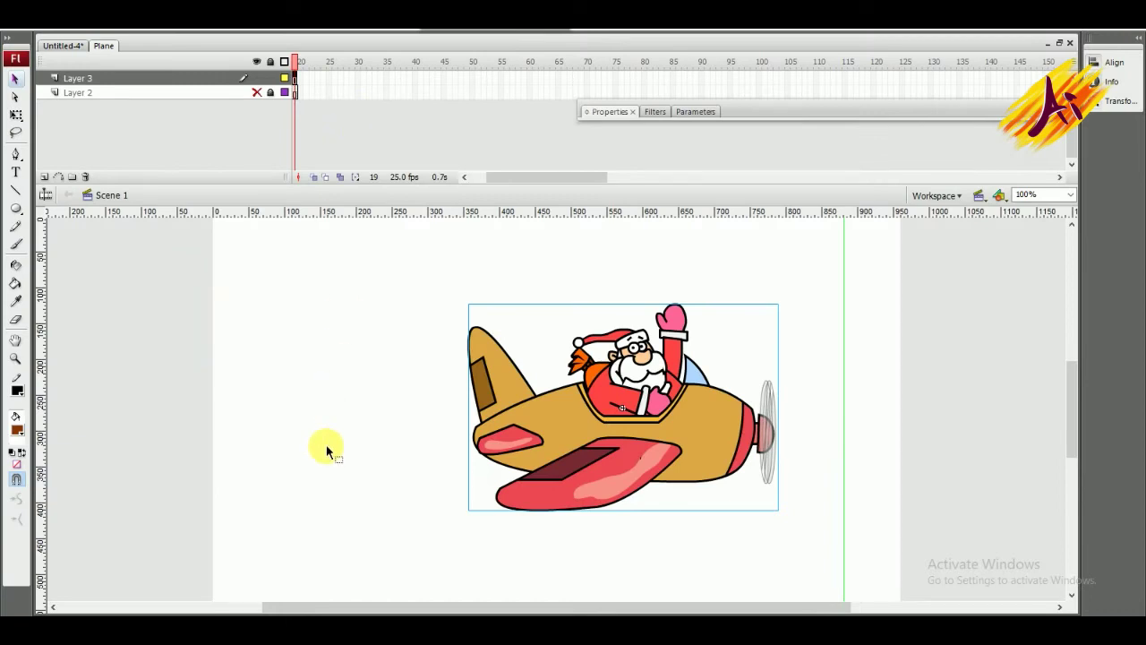
pyautogui.click(326, 447)
pyautogui.keyDown('ctrl'); pyautogui.keyDown('alt'); pyautogui.click(357, 449); pyautogui.keyUp('alt'); pyautogui.keyUp('ctrl')
pyautogui.moveTo(351, 298); pyautogui.dragTo(631, 497)
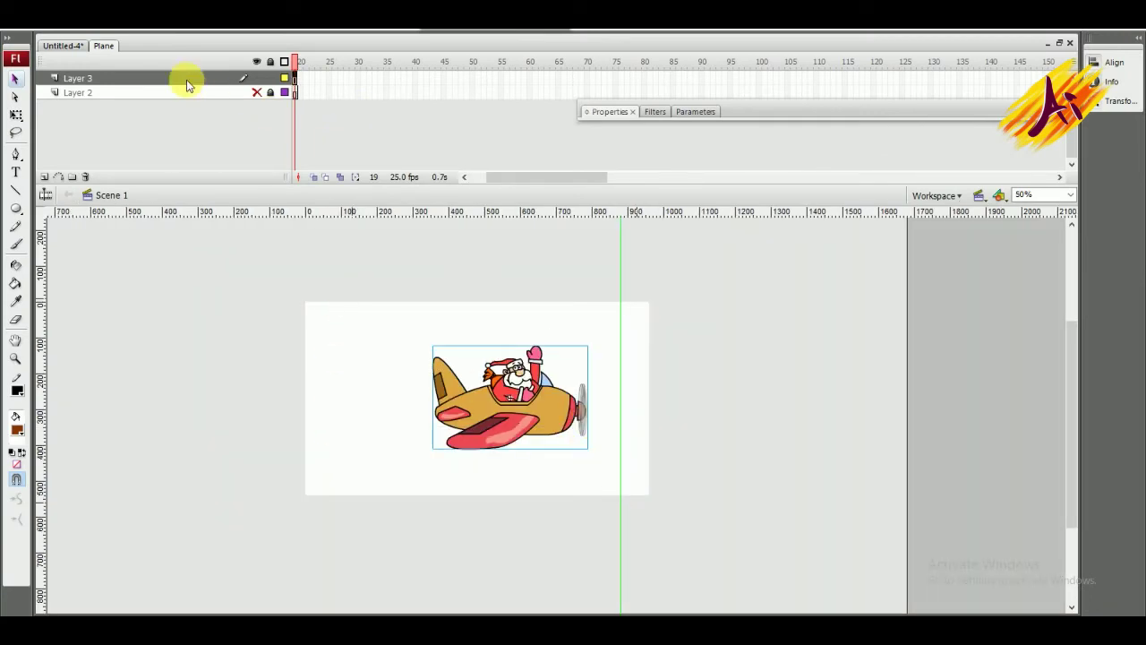
pyautogui.click(75, 45)
pyautogui.hotkey('ctrl', 'v')
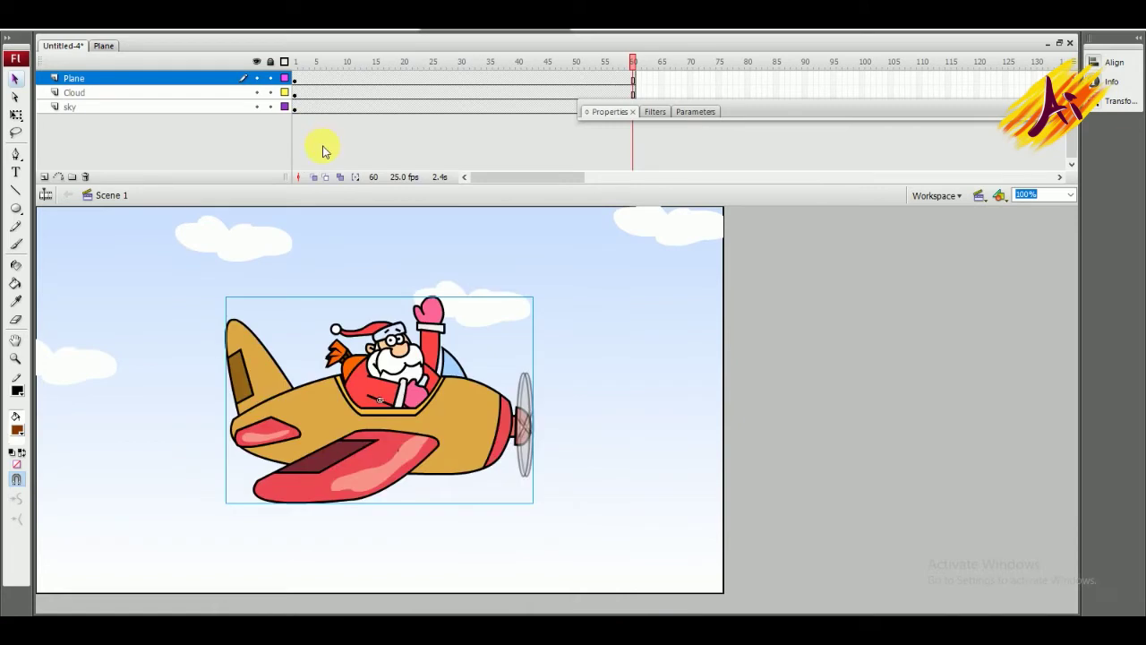
# - Scale the pasted airplane down in repeated equal steps to about 60% of its pasted size
pyautogui.hotkey('ctrl', 'alt', 's')
pyautogui.write('80')
pyautogui.press('Return')
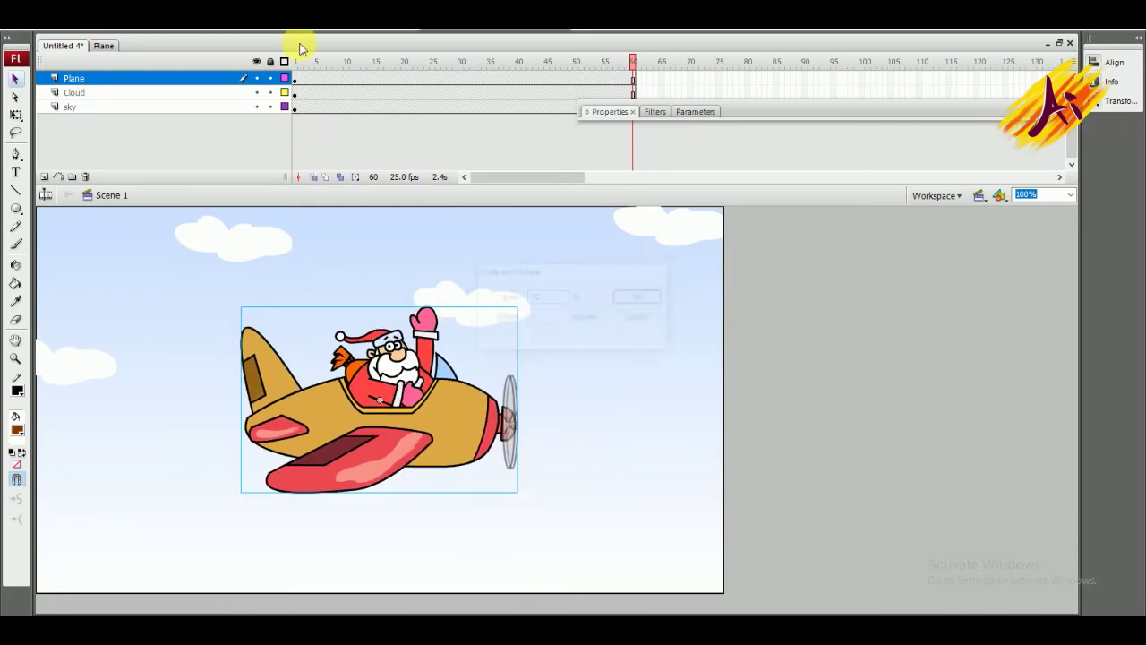
pyautogui.hotkey('ctrl', 'alt', 's')
pyautogui.press('Return')
pyautogui.hotkey('ctrl', 'alt', 's')
pyautogui.press('Return')
pyautogui.hotkey('ctrl', 'alt', 's')
pyautogui.press('Return')
# - Check the timeline inside the plane symbol, return to Scene 1 and save the document as plane_01
pyautogui.doubleClick(404, 340)
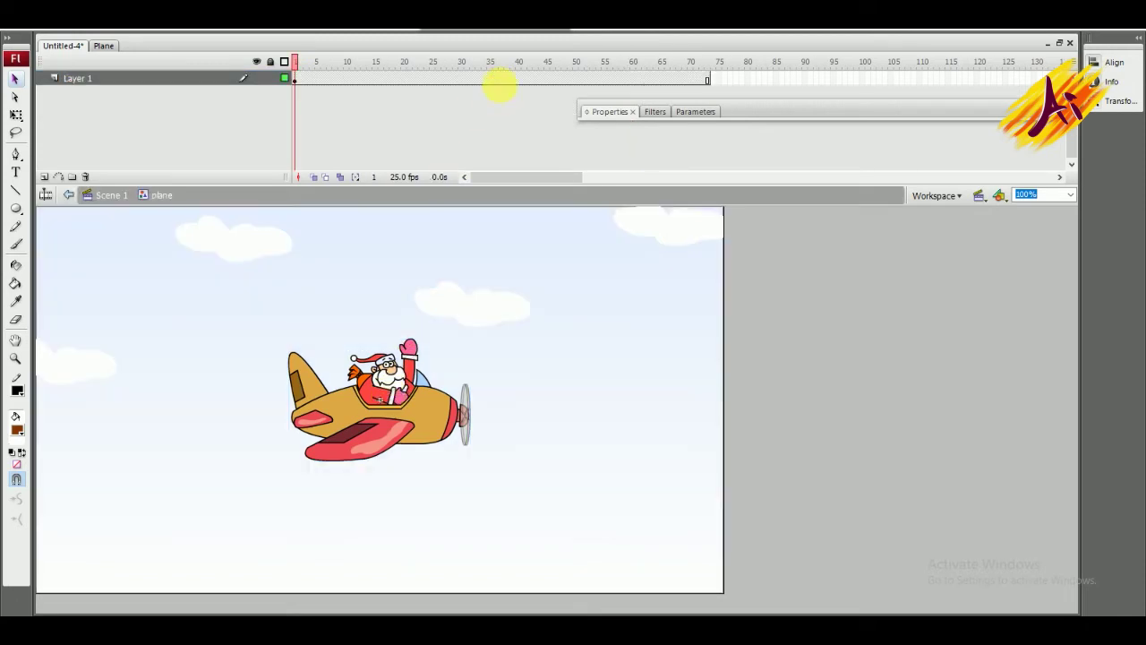
pyautogui.click(99, 195)
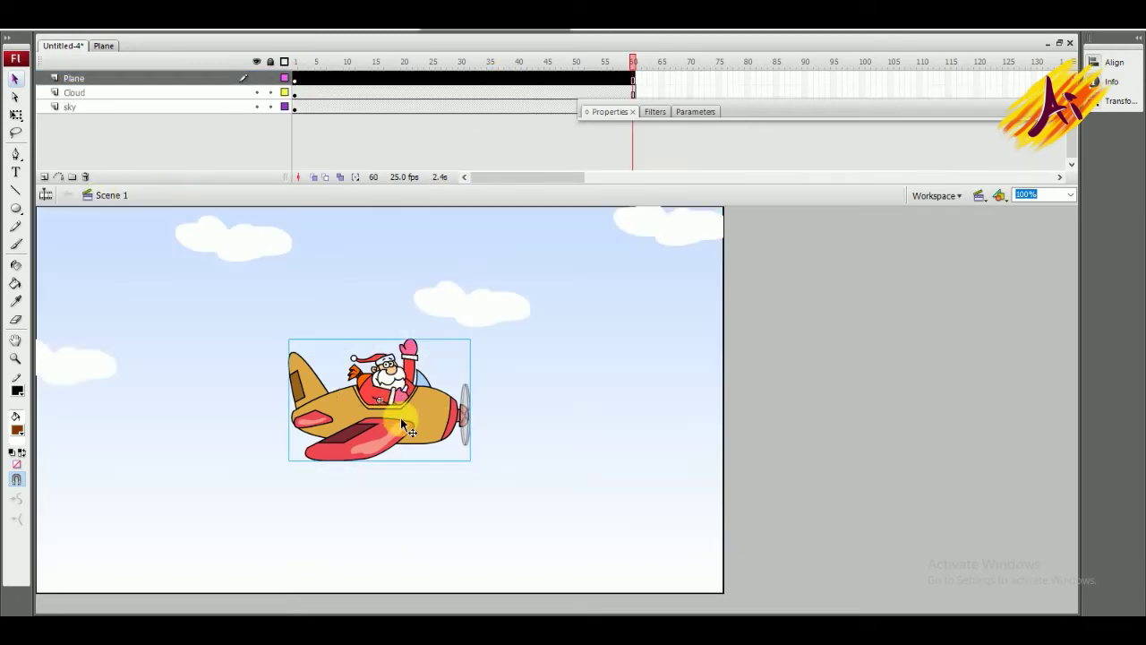
pyautogui.moveTo(371, 61); pyautogui.dragTo(652, 121)
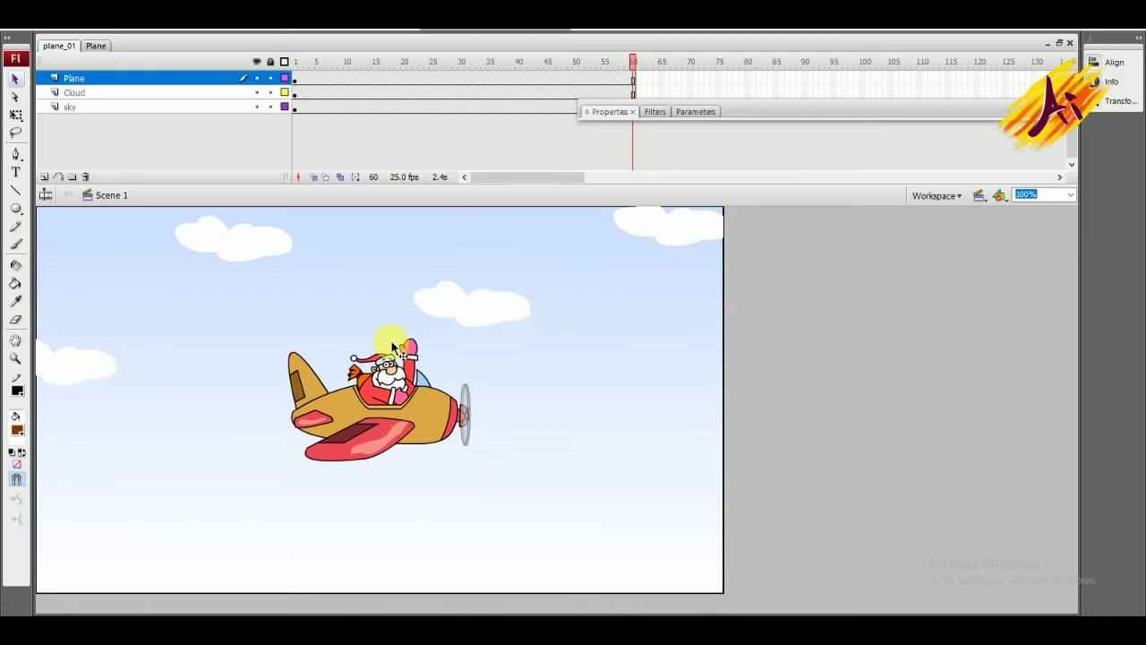
# - At frame 1, move the airplane just outside the stage's left edge and scale it down further
pyautogui.click(294, 64)
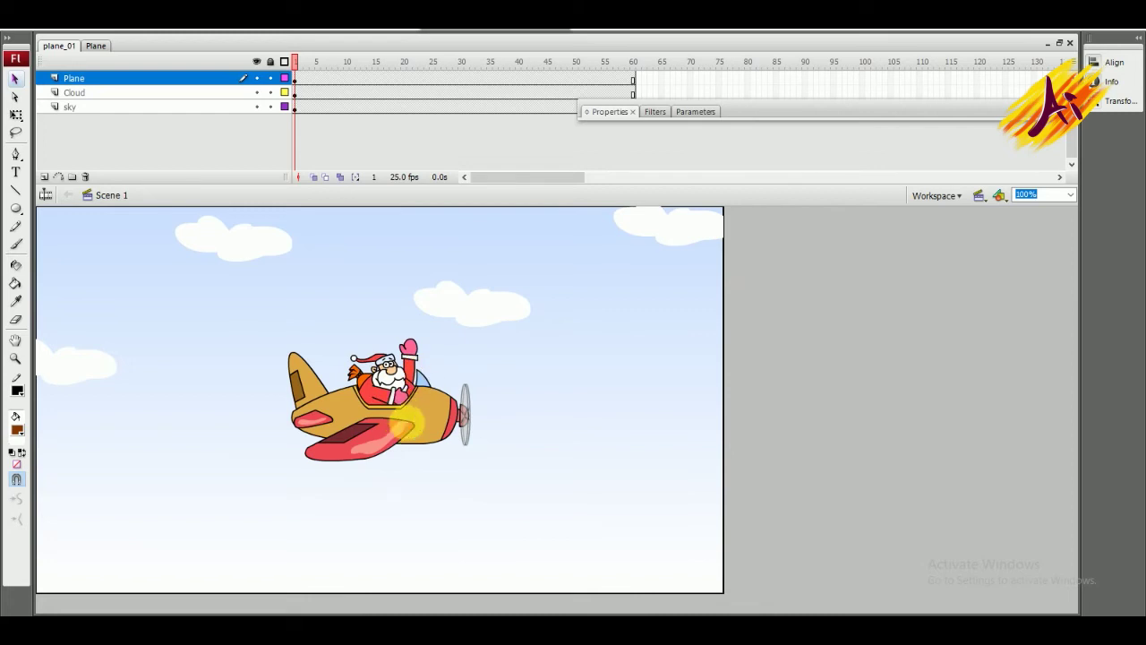
pyautogui.hotkey('ctrl', 'shift', 'w')
pyautogui.moveTo(541, 421); pyautogui.dragTo(165, 419)
pyautogui.click(351, 431)
pyautogui.moveTo(247, 406); pyautogui.dragTo(237, 402)
pyautogui.hotkey('ctrl', 'alt', 's')
pyautogui.press('Return')
pyautogui.hotkey('ctrl', 'alt', 's')
pyautogui.press('Return')
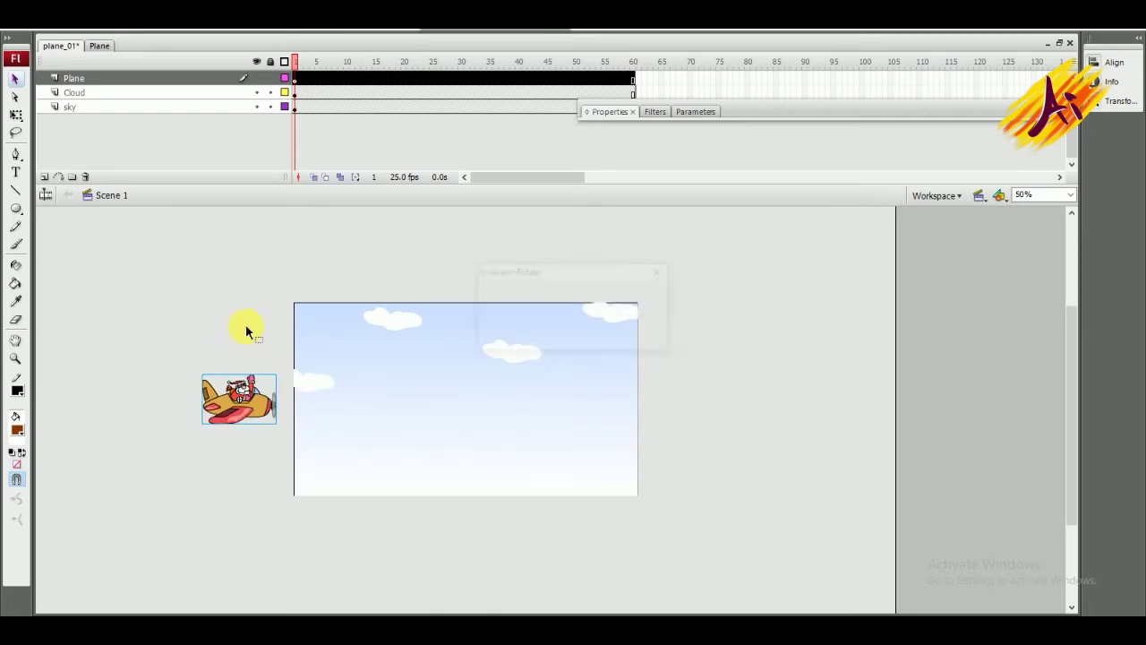
pyautogui.press('Return')
pyautogui.hotkey('ctrl', '2')
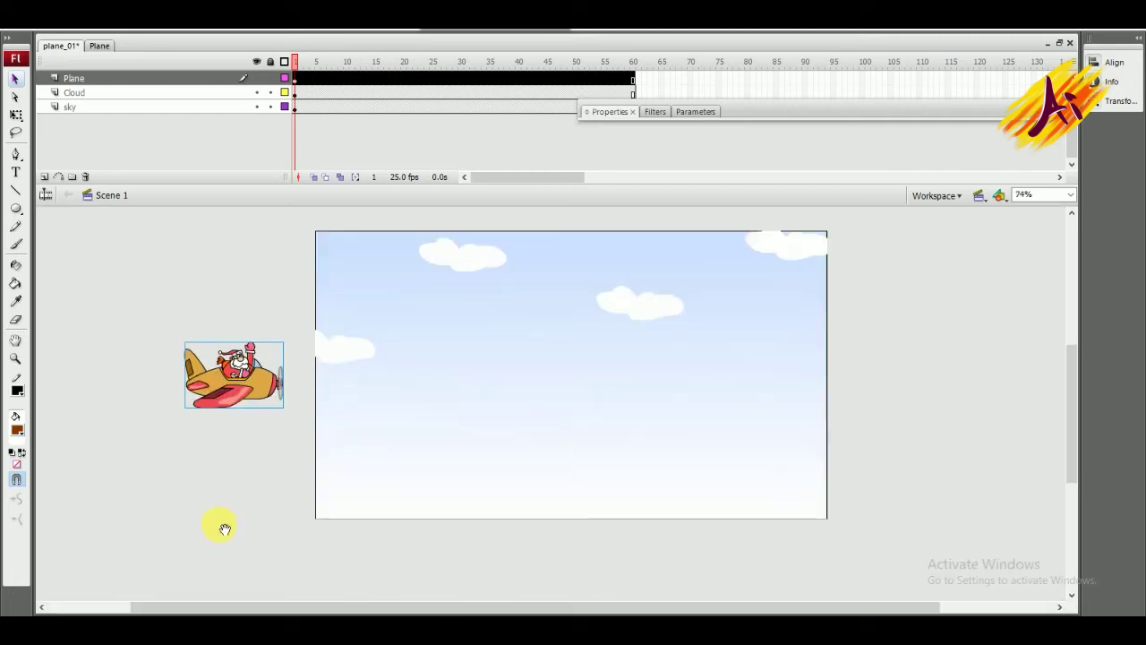
# - Add a motion guide layer to the Plane layer
pyautogui.click(197, 79)
pyautogui.rightClick(198, 79)
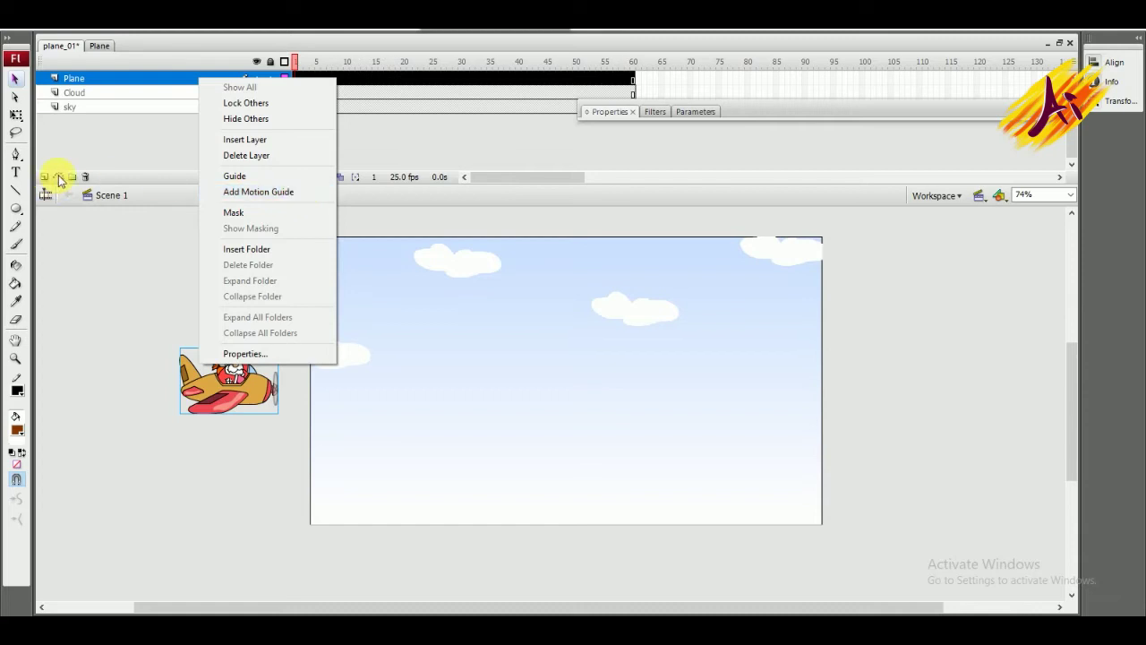
pyautogui.click(74, 238)
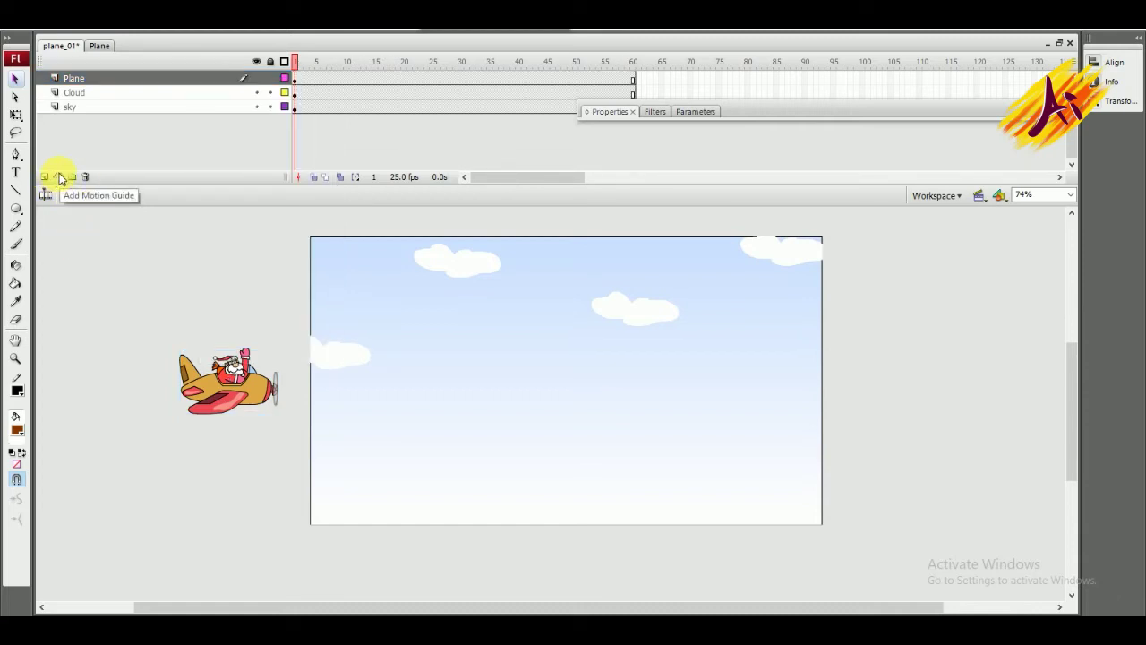
pyautogui.click(60, 177)
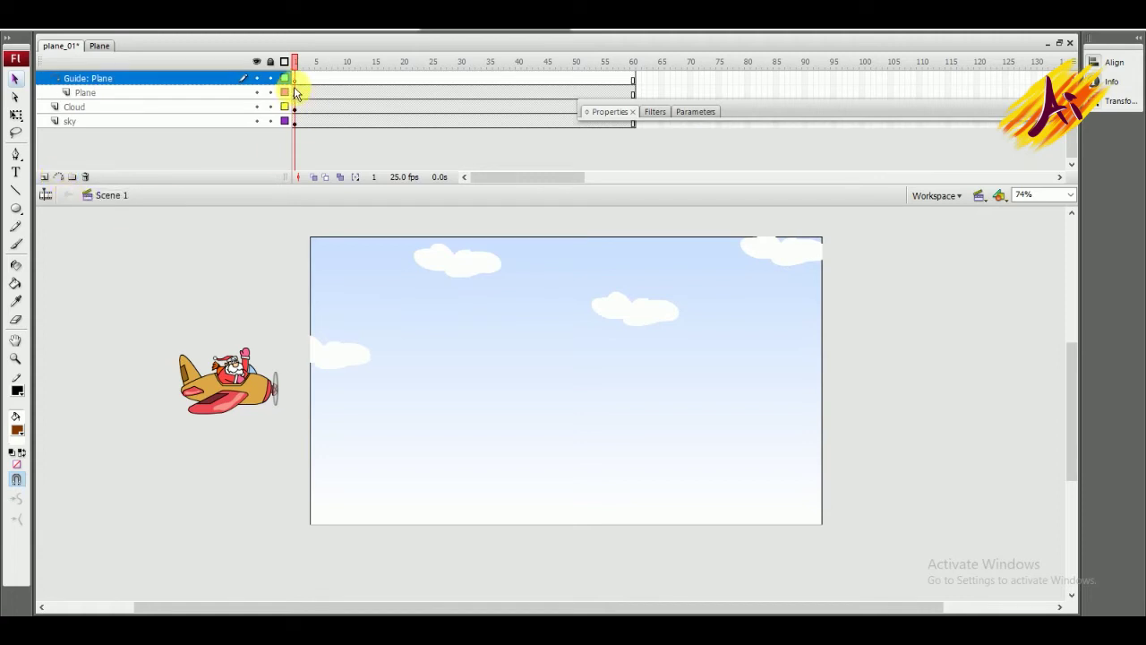
# - Draw a freehand Pencil path on the guide layer from the airplane, through one loop mid-stage, to beyond the stage's right edge
pyautogui.press('y')
pyautogui.moveTo(253, 380)
pyautogui.mouseDown()
pyautogui.moveTo(572, 368)
pyautogui.moveTo(642, 265)
pyautogui.moveTo(497, 370)
pyautogui.moveTo(954, 294)
pyautogui.mouseUp()
pyautogui.hotkey('ctrl', 'z')
pyautogui.moveTo(278, 381)
pyautogui.mouseDown()
pyautogui.moveTo(517, 277)
pyautogui.moveTo(868, 295)
pyautogui.mouseUp()
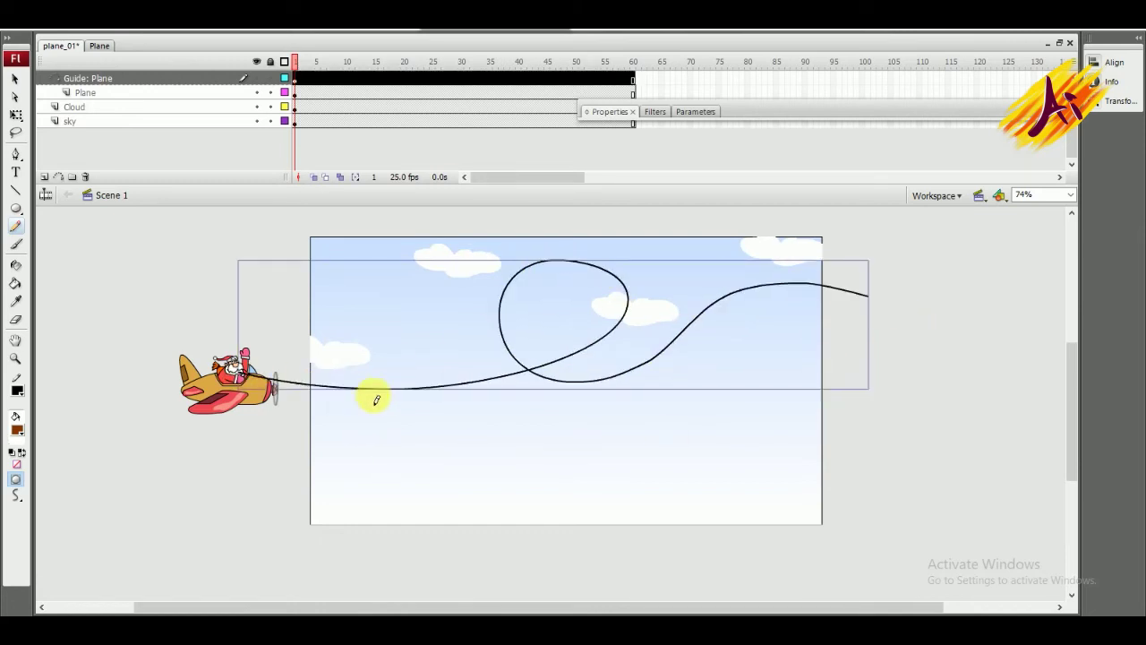
pyautogui.press('v')
pyautogui.click(272, 458)
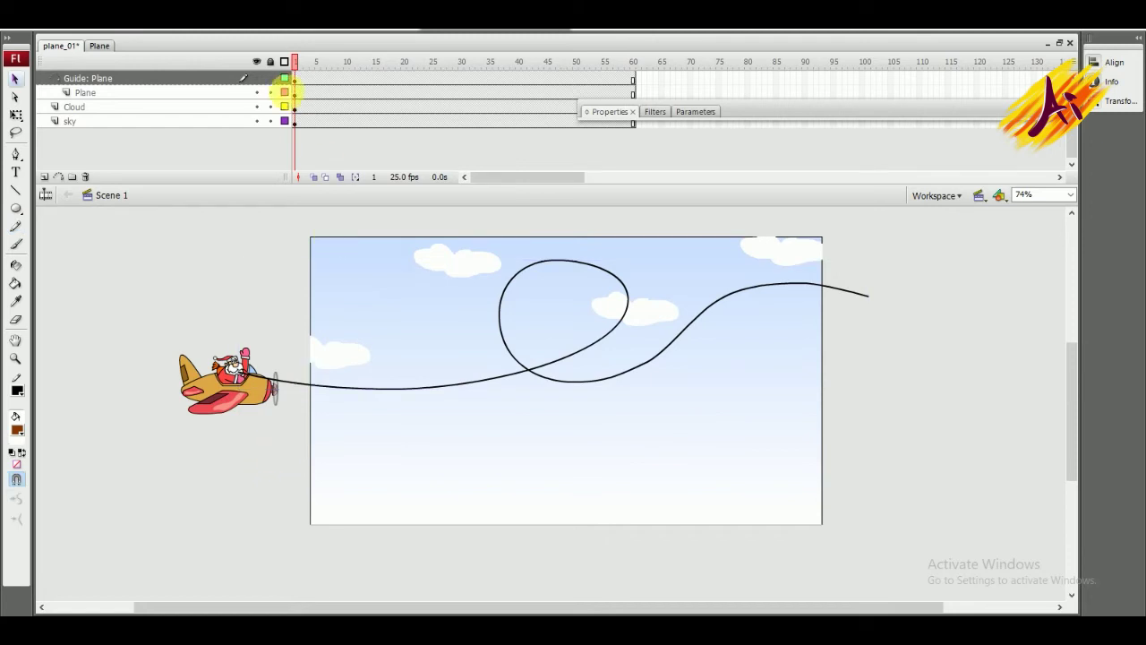
# - Create a motion tween on the Plane layer starting at frame 1
pyautogui.rightClick(300, 97)
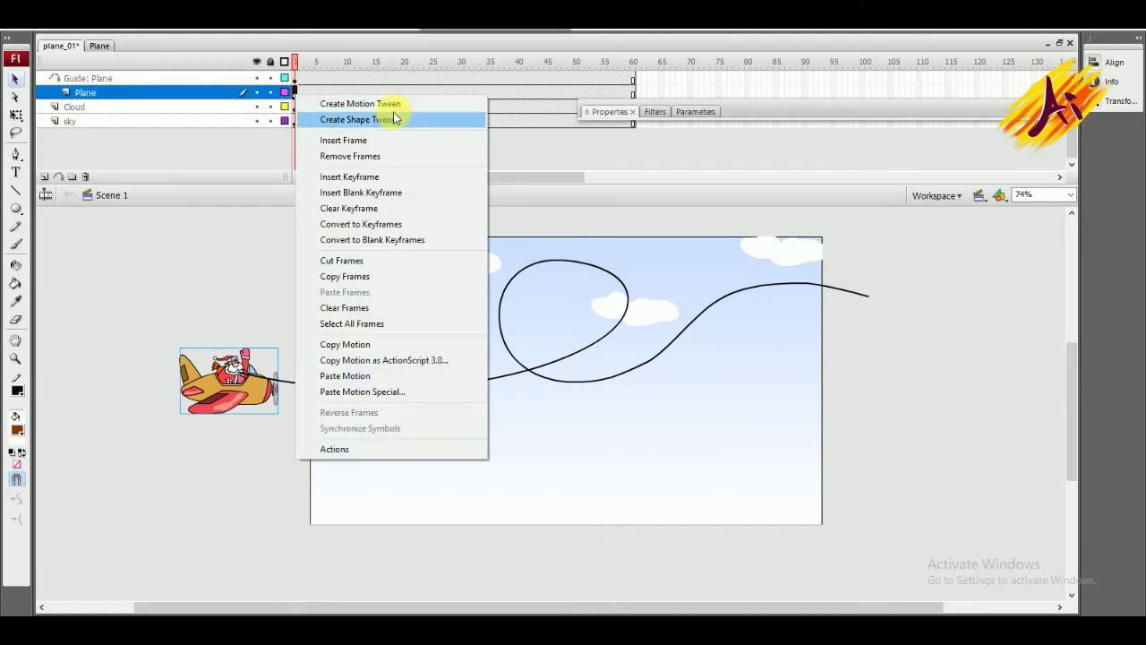
pyautogui.click(425, 107)
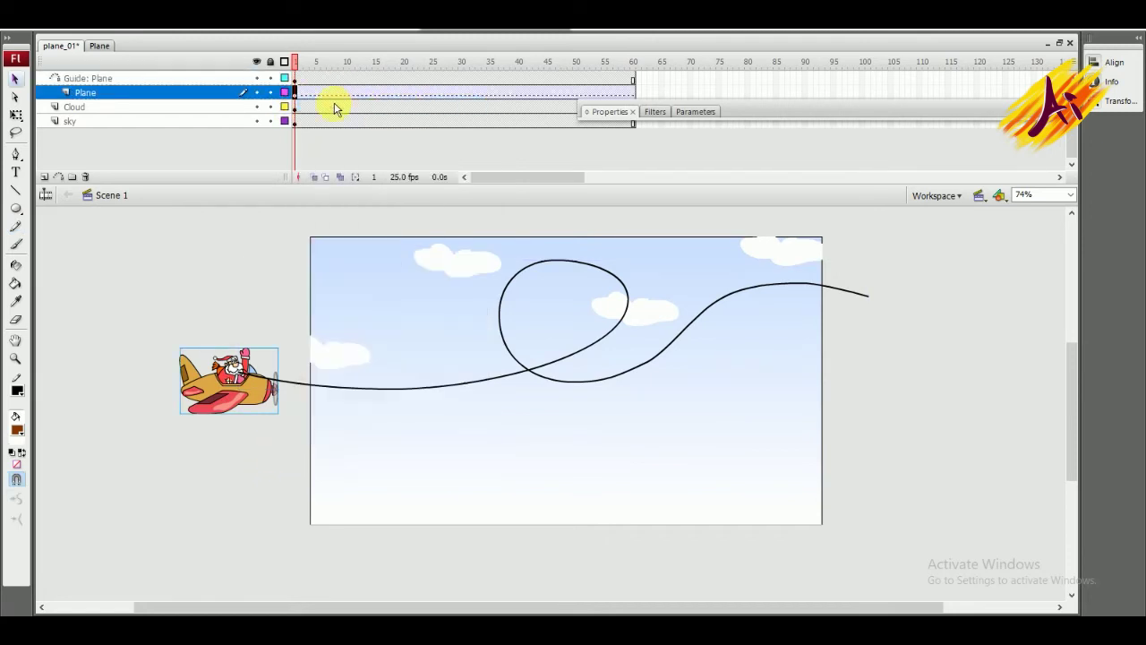
pyautogui.click(296, 93)
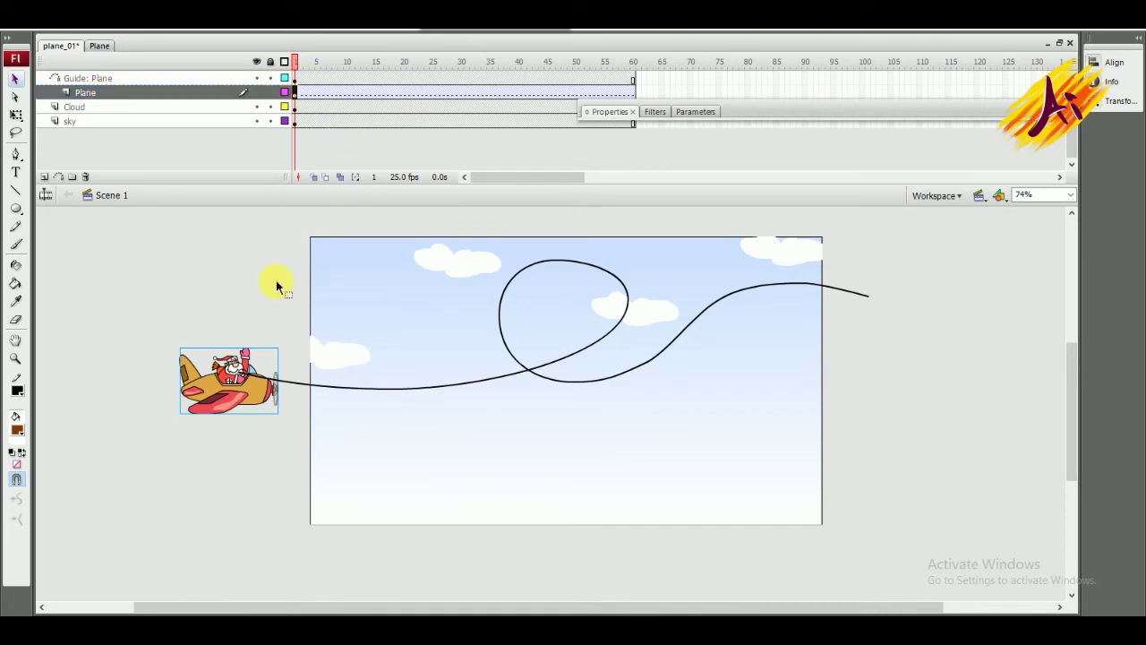
# - Nudge the airplane at frame 1 so that it lines up with the start of the guide path
pyautogui.click(256, 405)
pyautogui.hotkey('shift', 'Right')
pyautogui.hotkey('shift', 'Up')
pyautogui.hotkey('shift', 'Up')
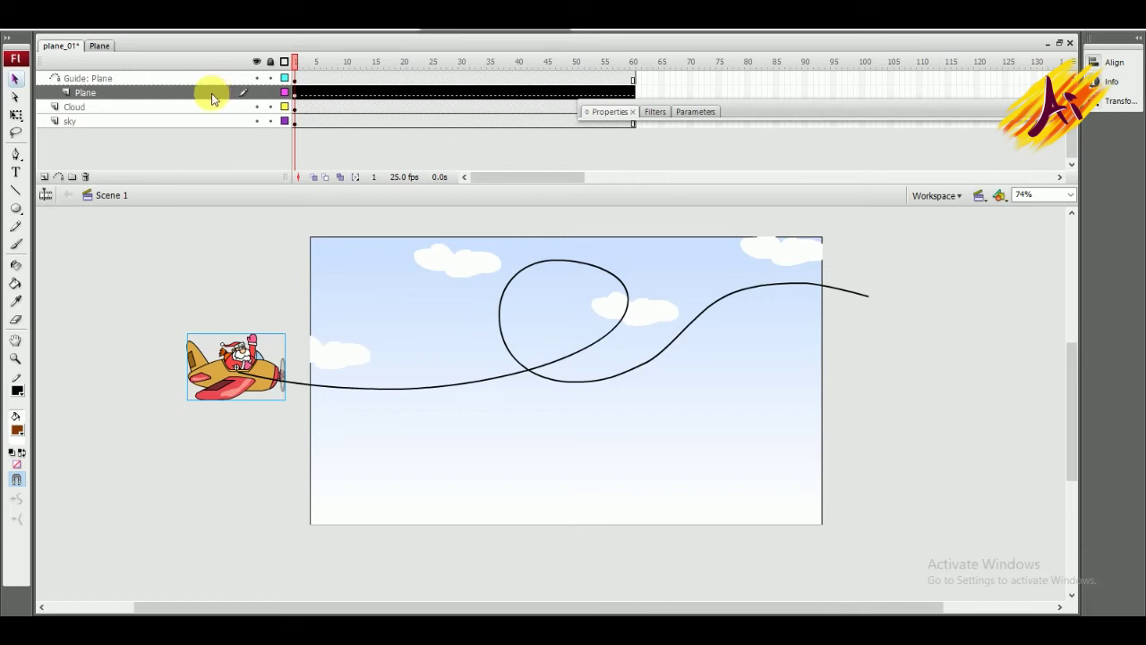
pyautogui.click(51, 96)
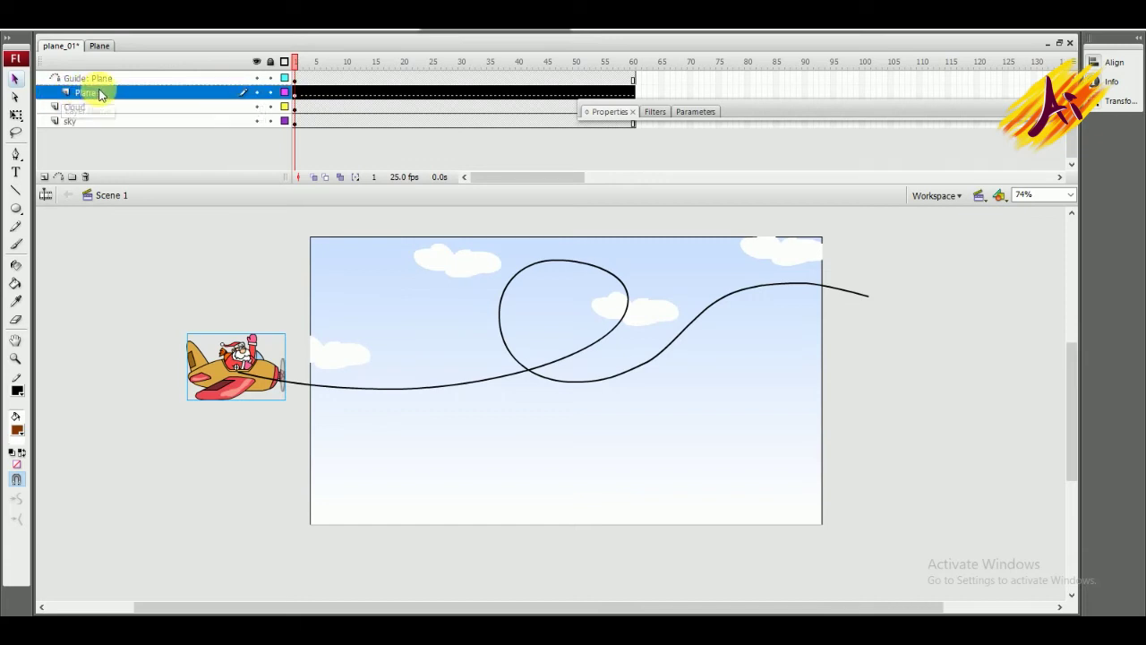
pyautogui.click(276, 315)
pyautogui.click(250, 392)
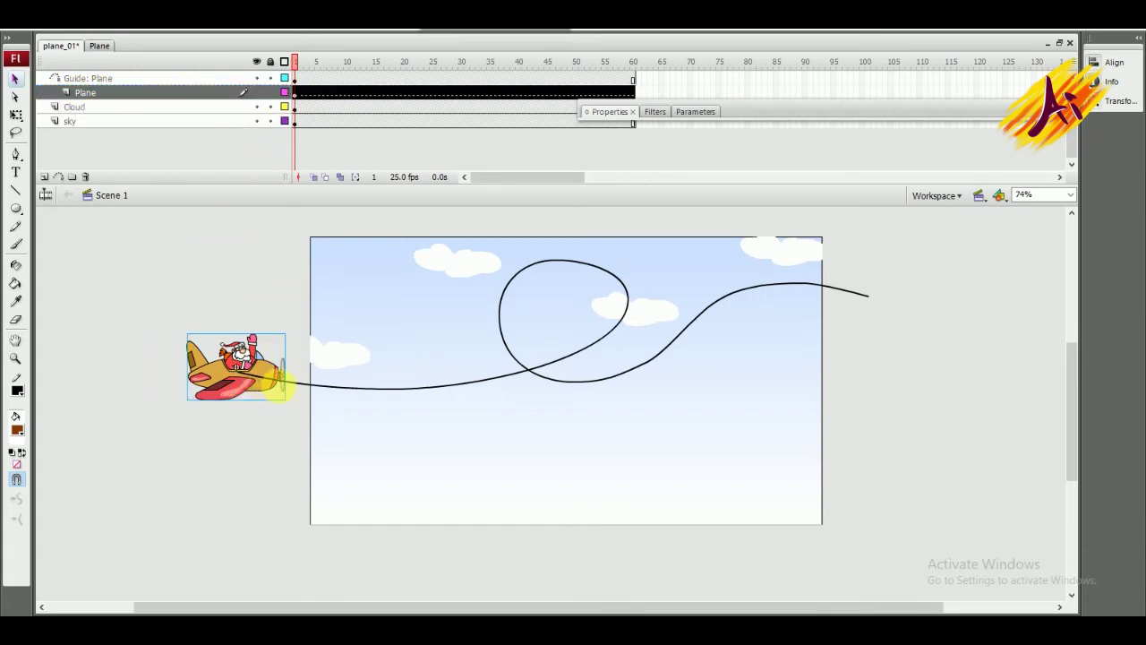
pyautogui.hotkey('shift', 'Down')
pyautogui.click(355, 390)
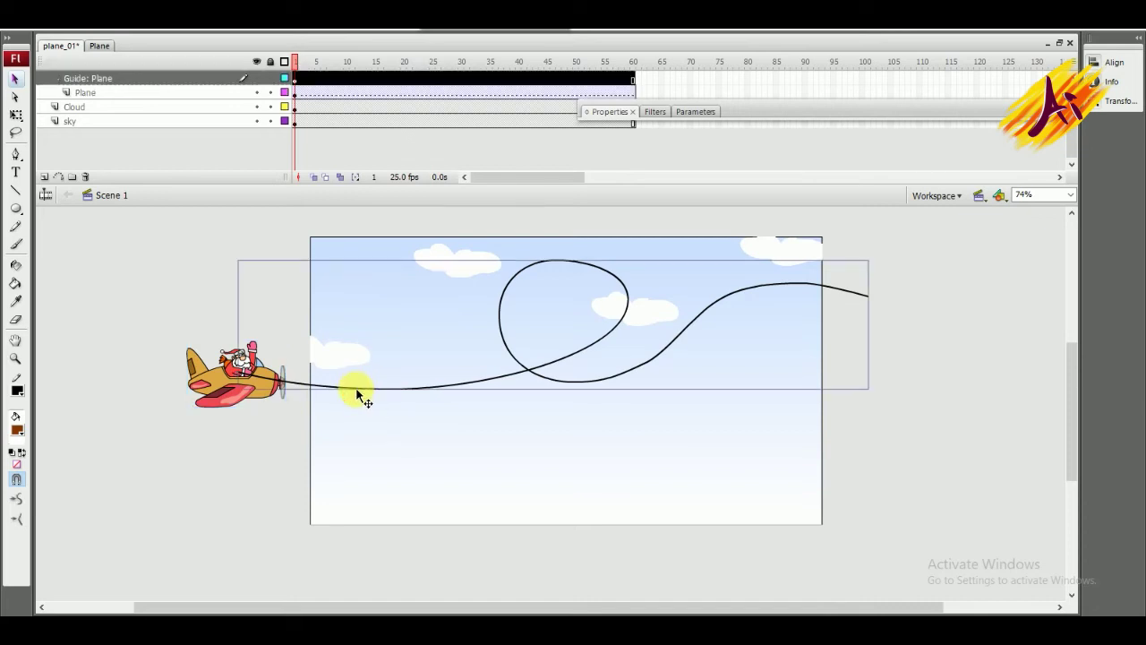
pyautogui.click(342, 409)
pyautogui.moveTo(305, 65); pyautogui.dragTo(291, 106)
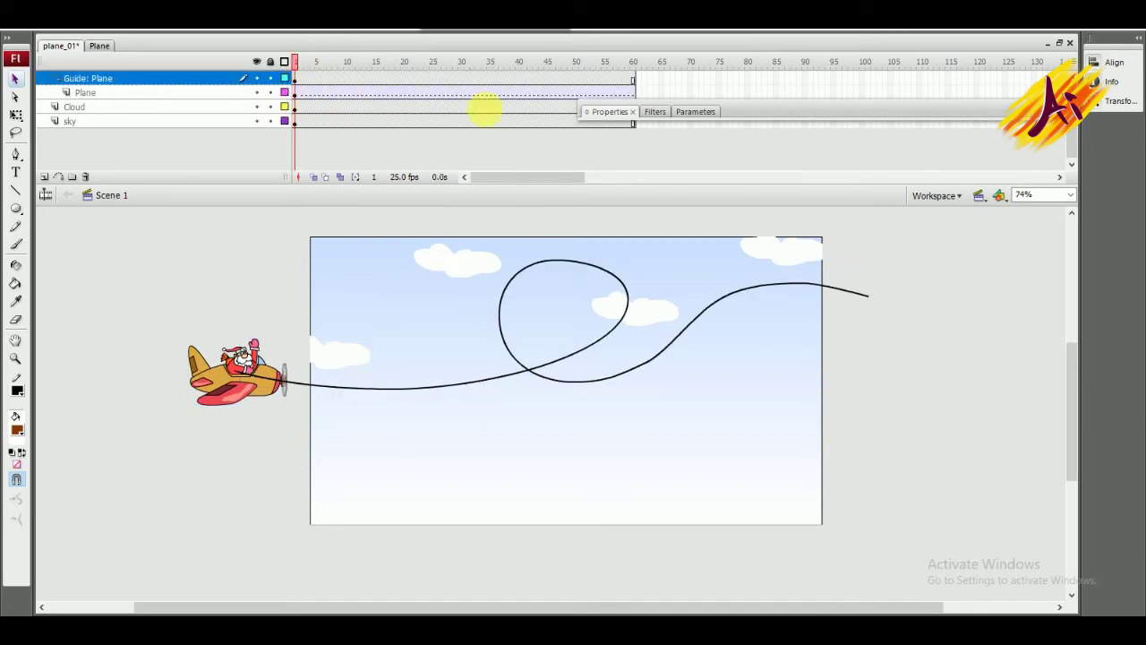
# - Add a keyframe at frame 60 of the Plane layer and move the airplane to the guide path's end beyond the stage's right edge
pyautogui.click(632, 92)
pyautogui.hotkey('shift', 'Right')
pyautogui.hotkey('shift', 'Right')
pyautogui.hotkey('shift', 'Right')
pyautogui.hotkey('shift', 'Right')
pyautogui.hotkey('shift', 'Right')
pyautogui.hotkey('shift', 'Right')
pyautogui.hotkey('shift', 'Right')
pyautogui.hotkey('shift', 'Right')
pyautogui.hotkey('shift', 'Right')
pyautogui.hotkey('shift', 'Right')
pyautogui.hotkey('shift', 'Right')
pyautogui.hotkey('shift', 'Right')
pyautogui.hotkey('shift', 'Right')
pyautogui.hotkey('shift', 'Right')
pyautogui.hotkey('shift', 'Right')
pyautogui.hotkey('shift', 'Right')
pyautogui.hotkey('shift', 'Right')
pyautogui.hotkey('shift', 'Right')
pyautogui.hotkey('shift', 'Right')
pyautogui.hotkey('shift', 'Right')
pyautogui.hotkey('shift', 'Right')
pyautogui.hotkey('shift', 'Right')
pyautogui.hotkey('shift', 'Right')
pyautogui.hotkey('shift', 'Right')
pyautogui.hotkey('shift', 'Right')
pyautogui.hotkey('shift', 'Right')
pyautogui.hotkey('shift', 'Right')
pyautogui.hotkey('shift', 'Right')
pyautogui.hotkey('shift', 'Right')
pyautogui.hotkey('shift', 'Right')
pyautogui.hotkey('shift', 'Right')
pyautogui.hotkey('shift', 'Right')
pyautogui.hotkey('shift', 'Right')
pyautogui.hotkey('shift', 'Right')
pyautogui.hotkey('shift', 'Right')
pyautogui.hotkey('shift', 'Right')
pyautogui.hotkey('shift', 'Right')
pyautogui.hotkey('shift', 'Right')
pyautogui.hotkey('shift', 'Right')
pyautogui.hotkey('shift', 'Right')
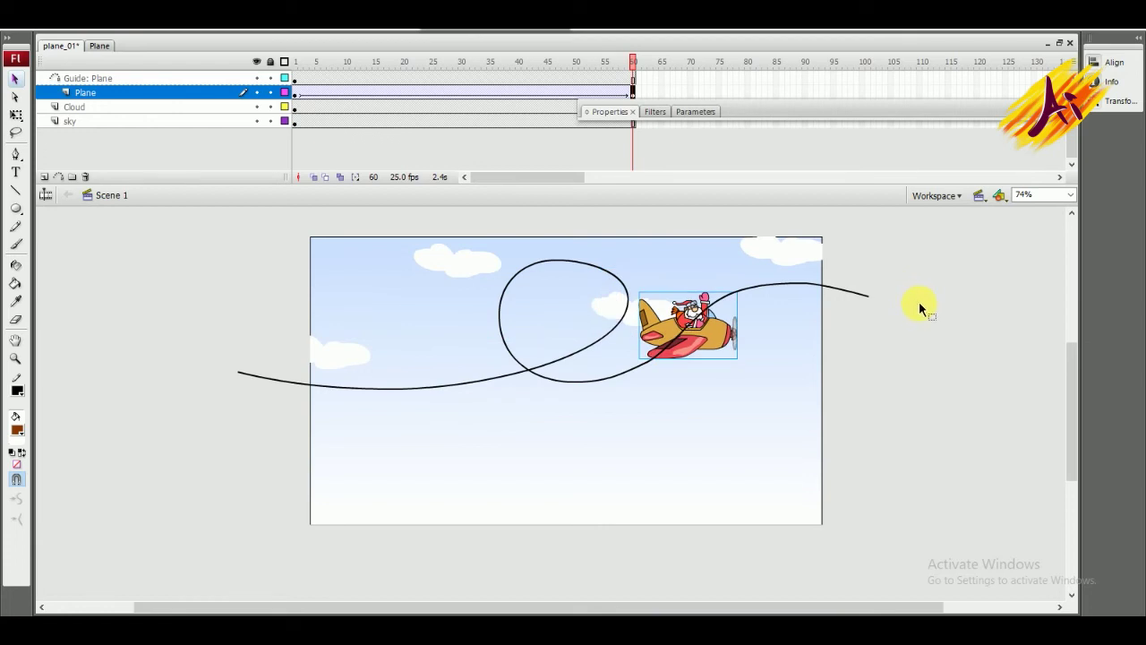
pyautogui.hotkey('shift', 'Left')
pyautogui.hotkey('shift', 'Left')
pyautogui.hotkey('shift', 'Left')
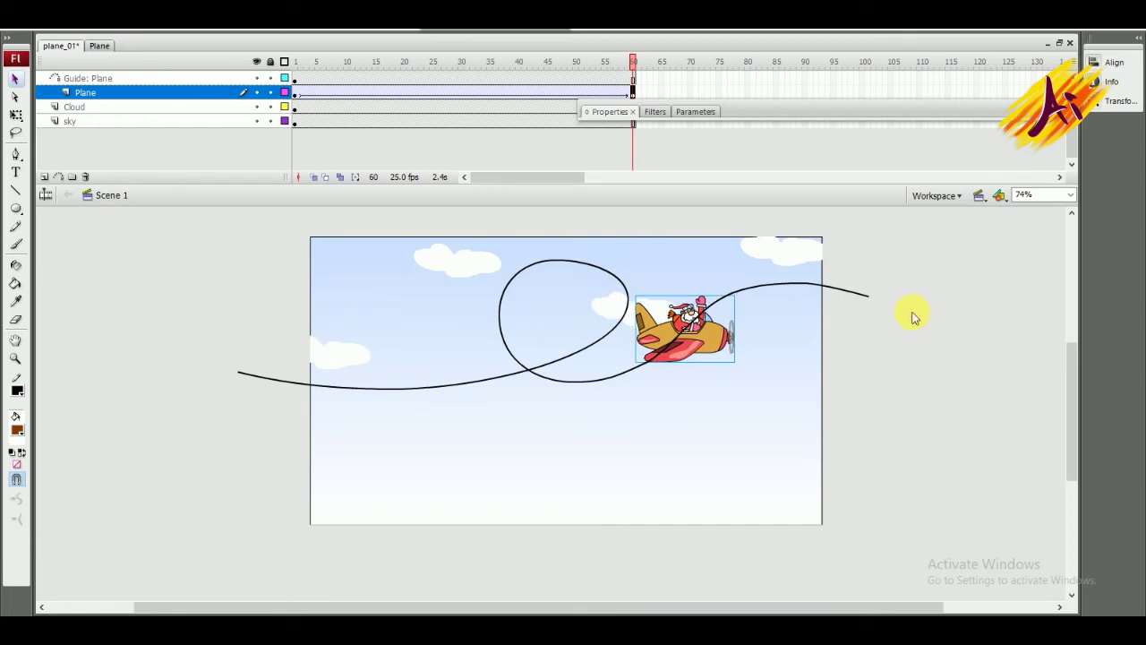
pyautogui.hotkey('shift', 'Right')
pyautogui.hotkey('shift', 'Right')
pyautogui.hotkey('shift', 'Right')
pyautogui.hotkey('shift', 'Right')
pyautogui.hotkey('shift', 'Right')
pyautogui.hotkey('shift', 'Right')
pyautogui.hotkey('shift', 'Right')
pyautogui.hotkey('shift', 'Right')
pyautogui.hotkey('shift', 'Right')
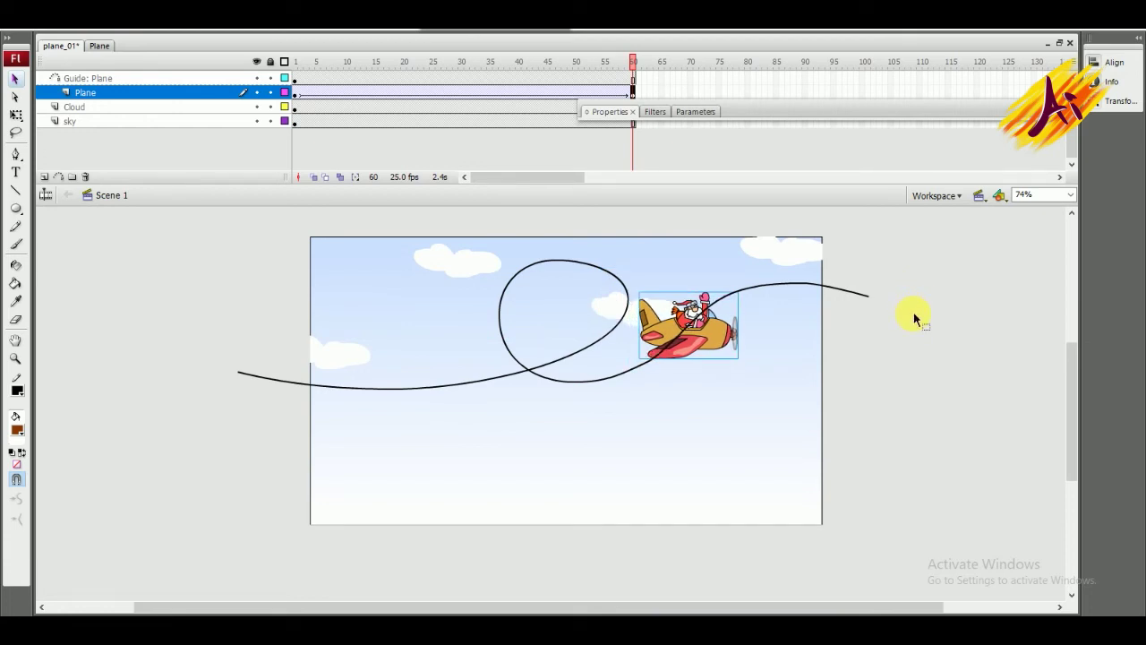
pyautogui.hotkey('shift', 'Right')
pyautogui.hotkey('shift', 'Right')
pyautogui.hotkey('shift', 'Right')
pyautogui.hotkey('shift', 'Right')
pyautogui.hotkey('shift', 'Right')
pyautogui.hotkey('shift', 'Right')
pyautogui.hotkey('shift', 'Right')
pyautogui.hotkey('shift', 'Right')
pyautogui.hotkey('shift', 'Right')
pyautogui.hotkey('shift', 'Right')
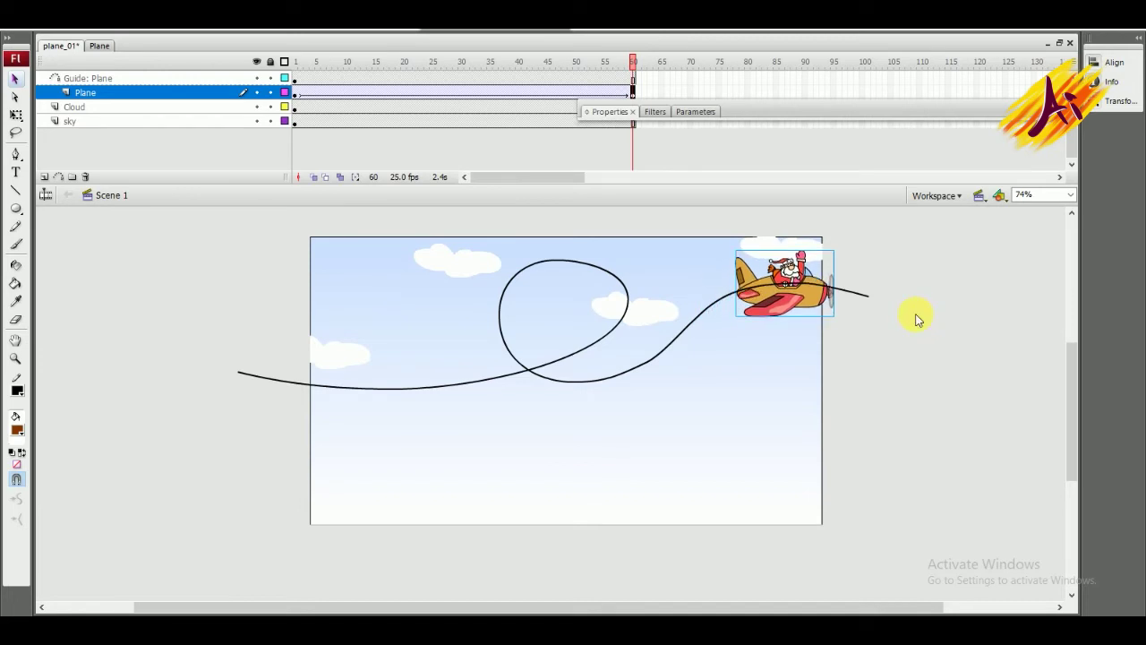
pyautogui.hotkey('shift', 'Right')
pyautogui.hotkey('shift', 'Right')
pyautogui.hotkey('shift', 'Right')
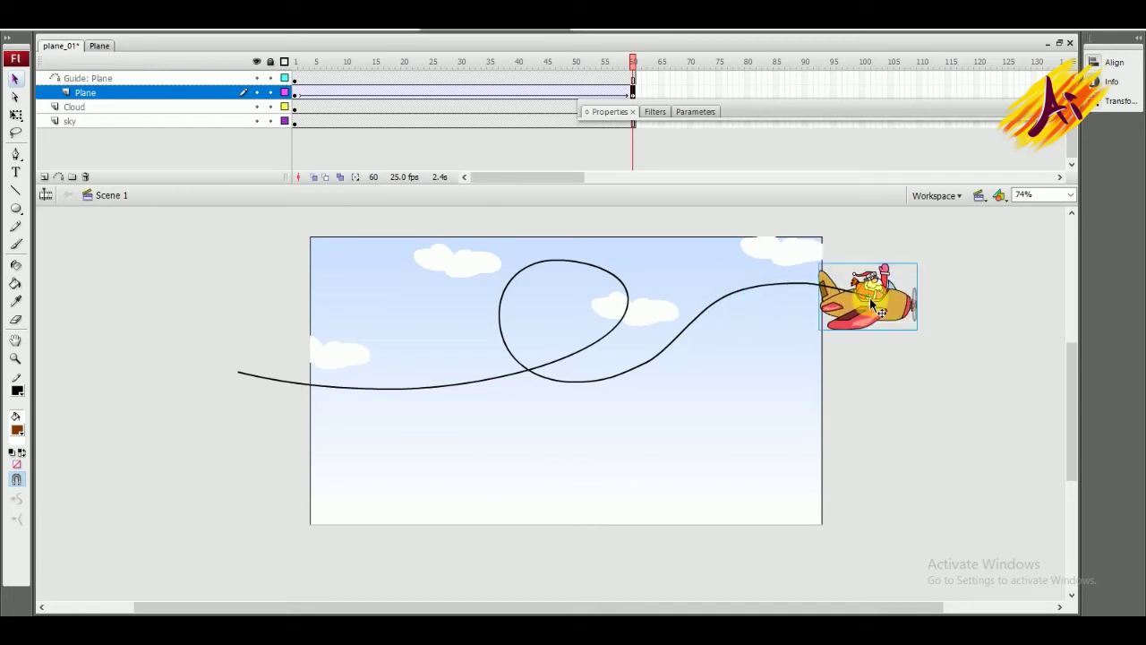
pyautogui.click(881, 310)
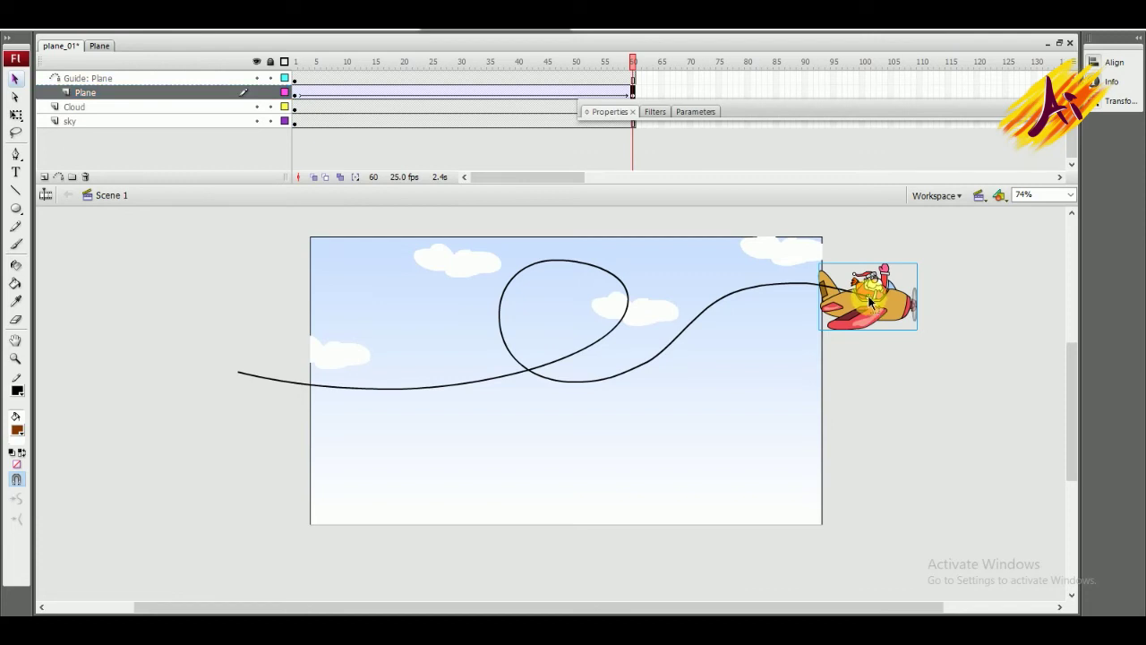
# - Snap the airplane at frame 60 onto the guide path's end beyond the stage's right edge and play the tween
pyautogui.moveTo(869, 302); pyautogui.dragTo(926, 333)
pyautogui.hotkey('shift', 'Right')
pyautogui.hotkey('shift', 'Right')
pyautogui.hotkey('shift', 'Right')
pyautogui.hotkey('shift', 'Right')
pyautogui.press('Return')
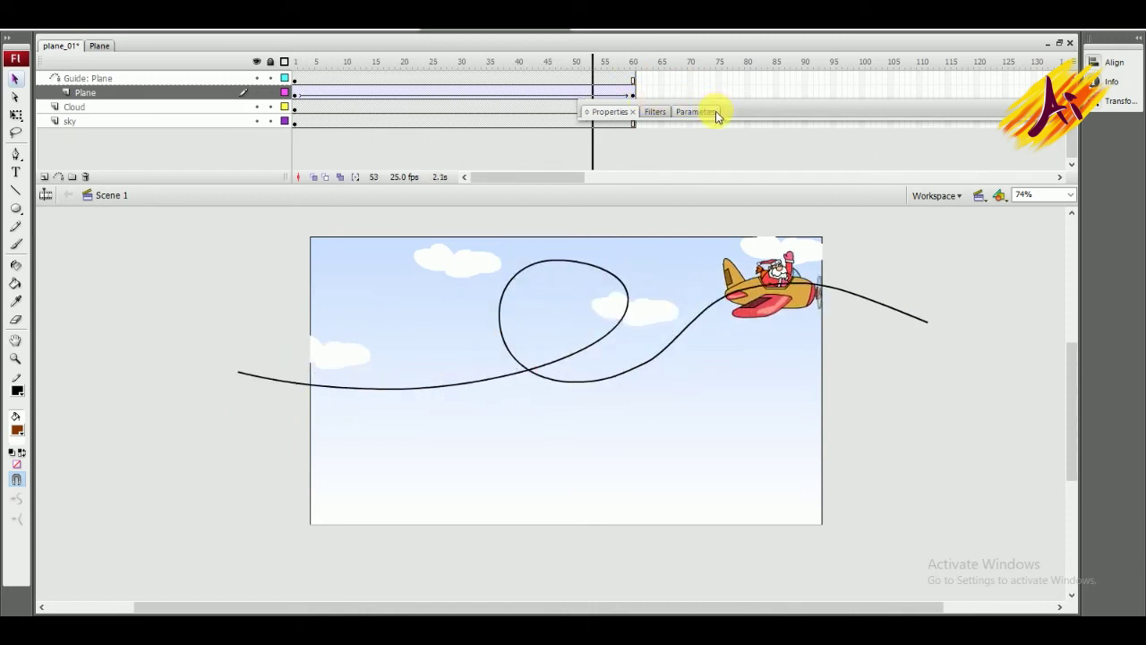
# - Add Plane layer keyframes at frames 18 and 25 and rotate the airplane at frame 25 counterclockwise until its nose points up and slightly left
pyautogui.moveTo(298, 61); pyautogui.dragTo(391, 100)
pyautogui.click(391, 95)
pyautogui.press('F6')
pyautogui.click(433, 96)
pyautogui.press('F6')
pyautogui.press('q')
pyautogui.moveTo(677, 250); pyautogui.dragTo(571, 260)
# - Insert a keyframe at frame 33 of the Plane layer and rotate the airplane counterclockwise until its nose points down the loop
pyautogui.moveTo(433, 63); pyautogui.dragTo(466, 96)
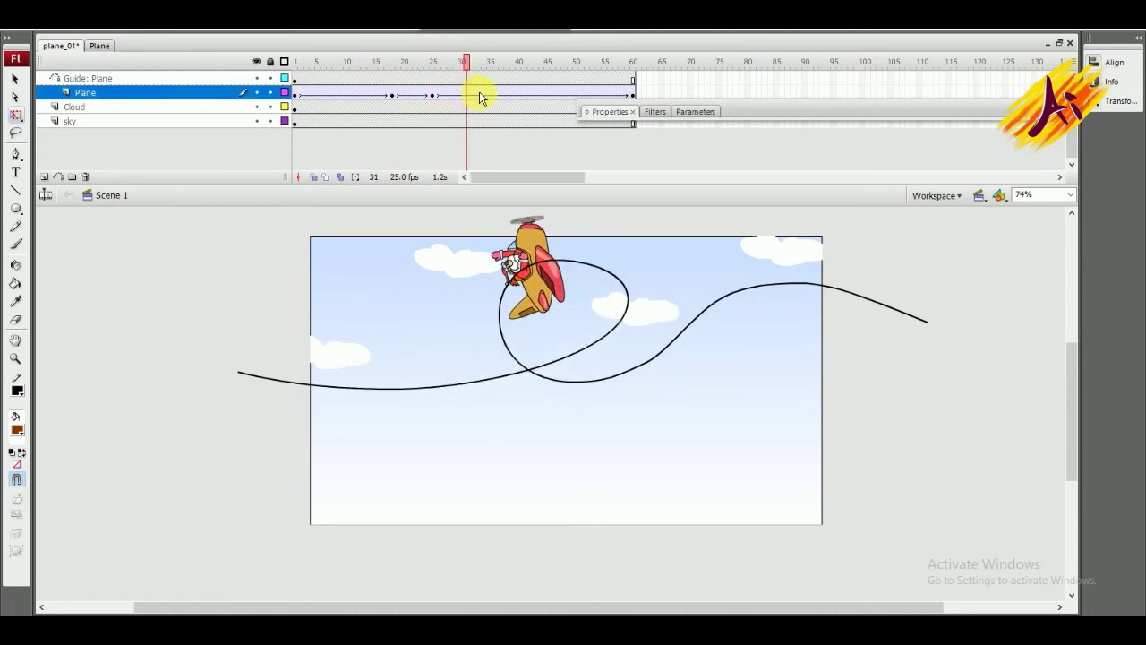
pyautogui.click(475, 95)
pyautogui.click(479, 95)
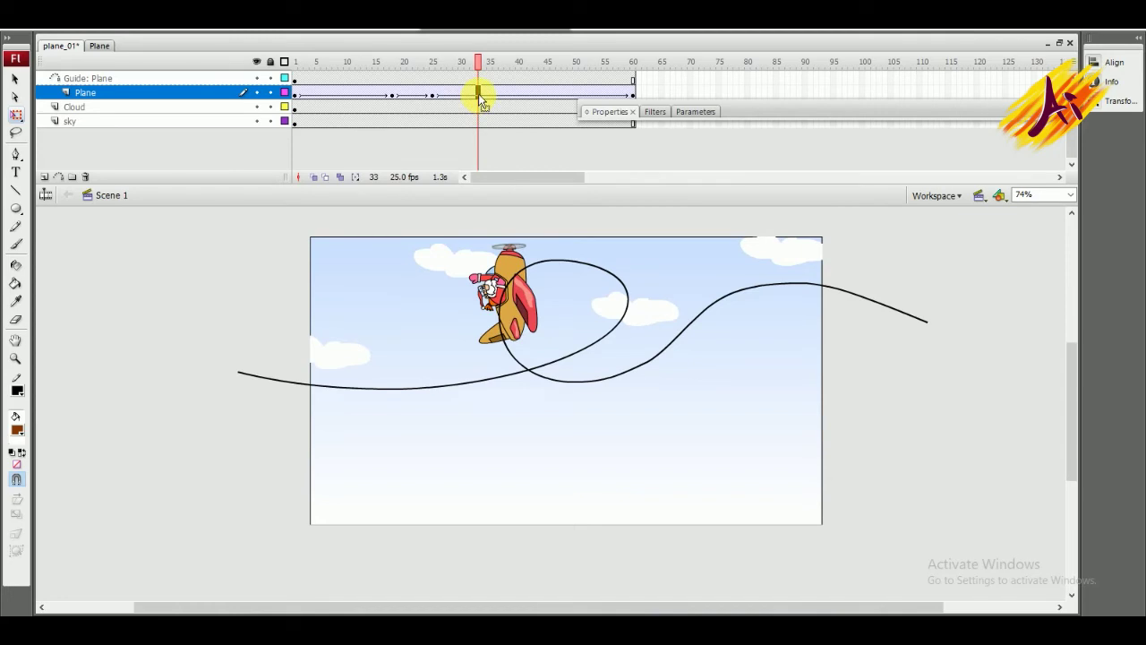
pyautogui.rightClick(480, 97)
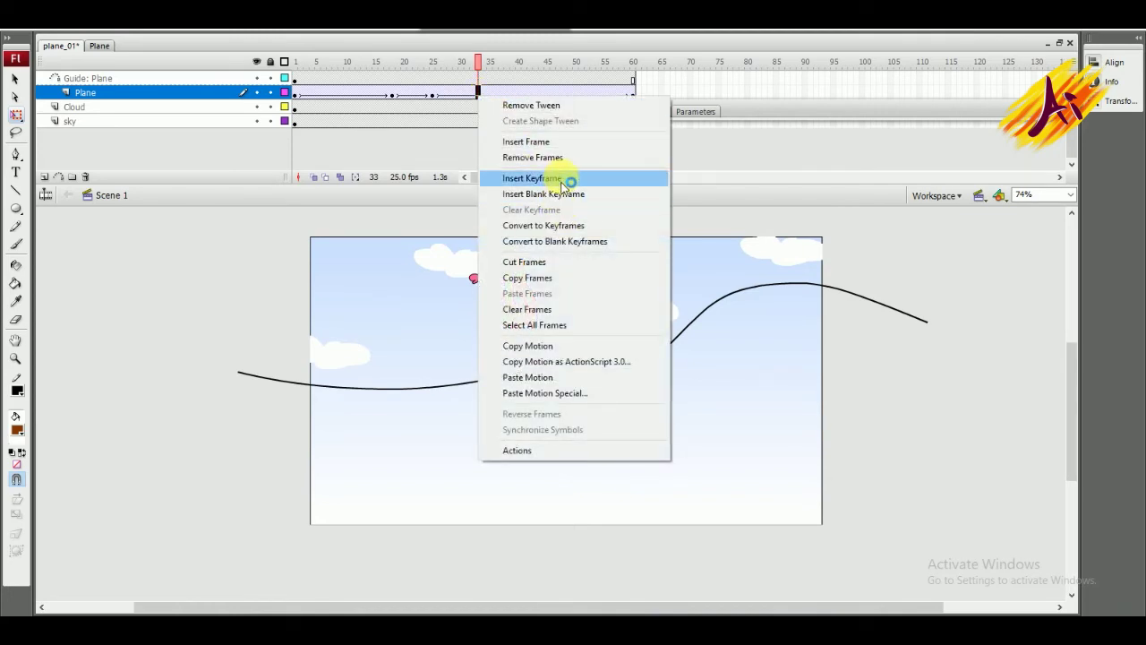
pyautogui.click(564, 178)
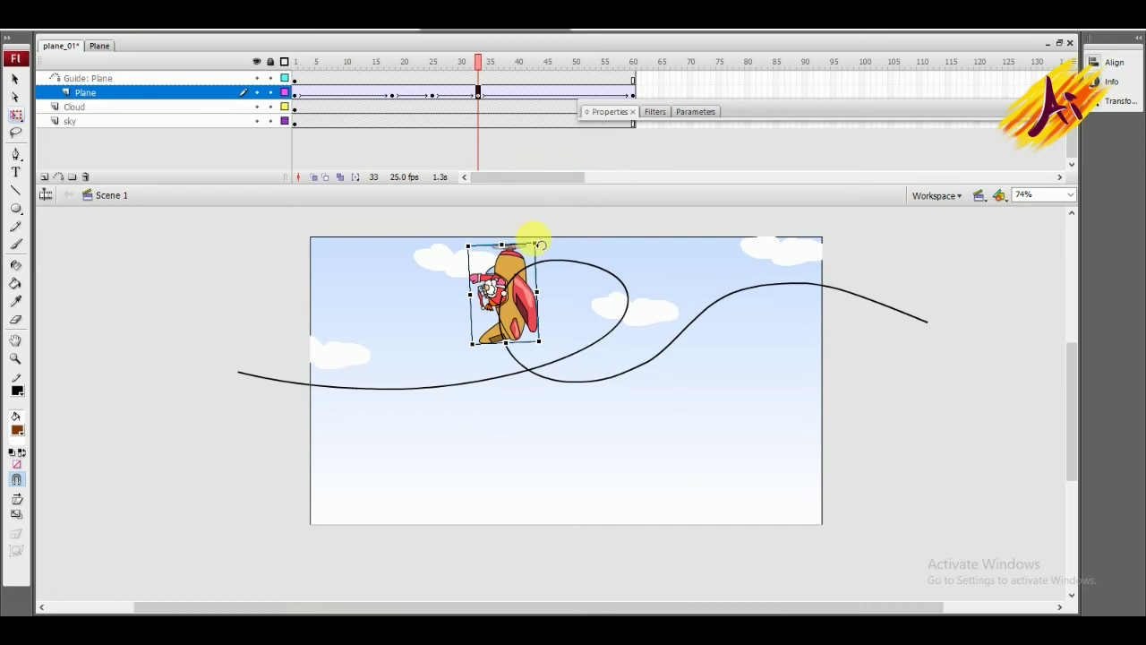
pyautogui.moveTo(532, 239); pyautogui.dragTo(494, 266)
# - Add a keyframe at frame 41 of the Plane layer and rotate the airplane nearly level, with its nose slightly down
pyautogui.click(504, 135)
pyautogui.click(524, 93)
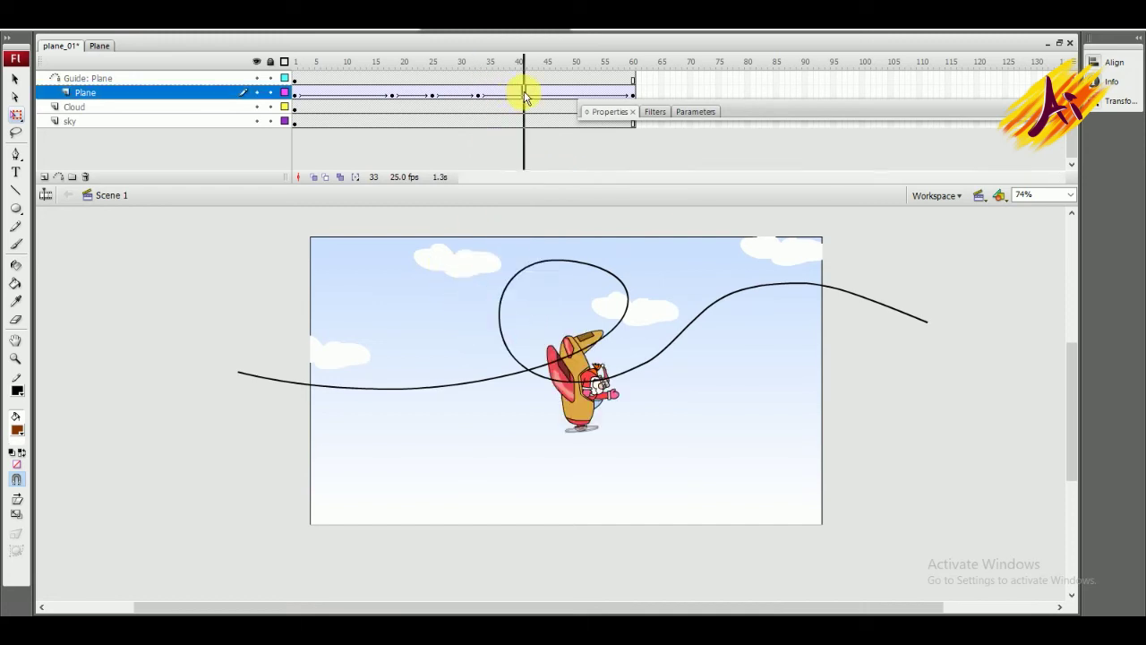
pyautogui.press('F6')
pyautogui.moveTo(633, 431); pyautogui.dragTo(667, 335)
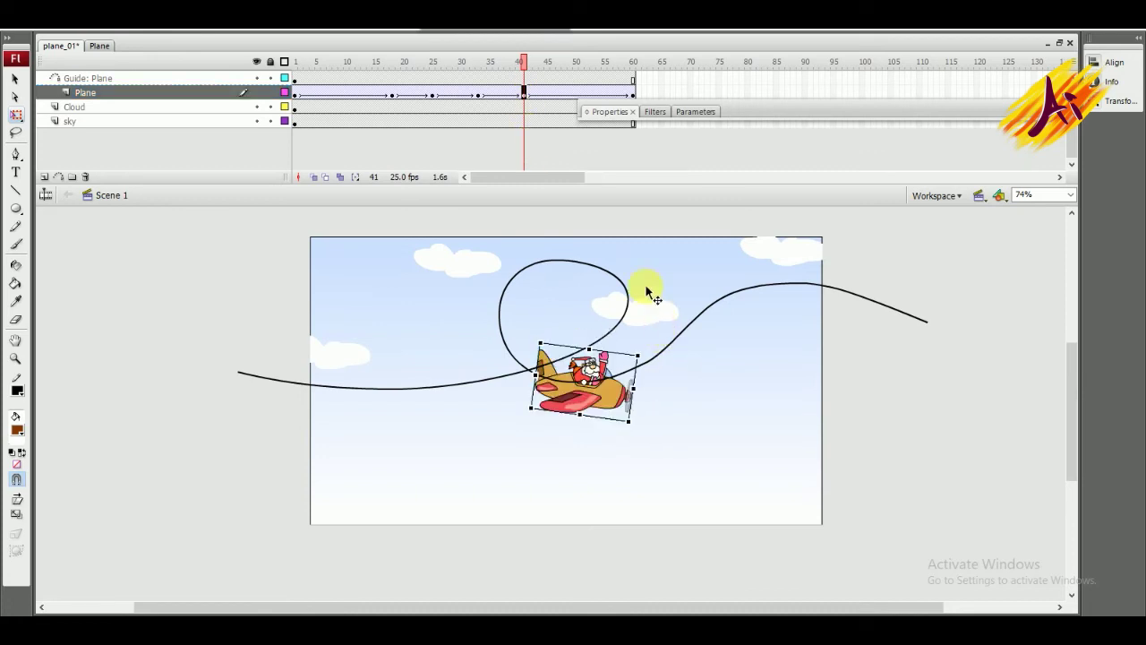
# - Add a keyframe at frame 49 of the Plane layer and rotate the airplane slightly counterclockwise to follow the rising path
pyautogui.moveTo(525, 65); pyautogui.dragTo(565, 76)
pyautogui.click(570, 95)
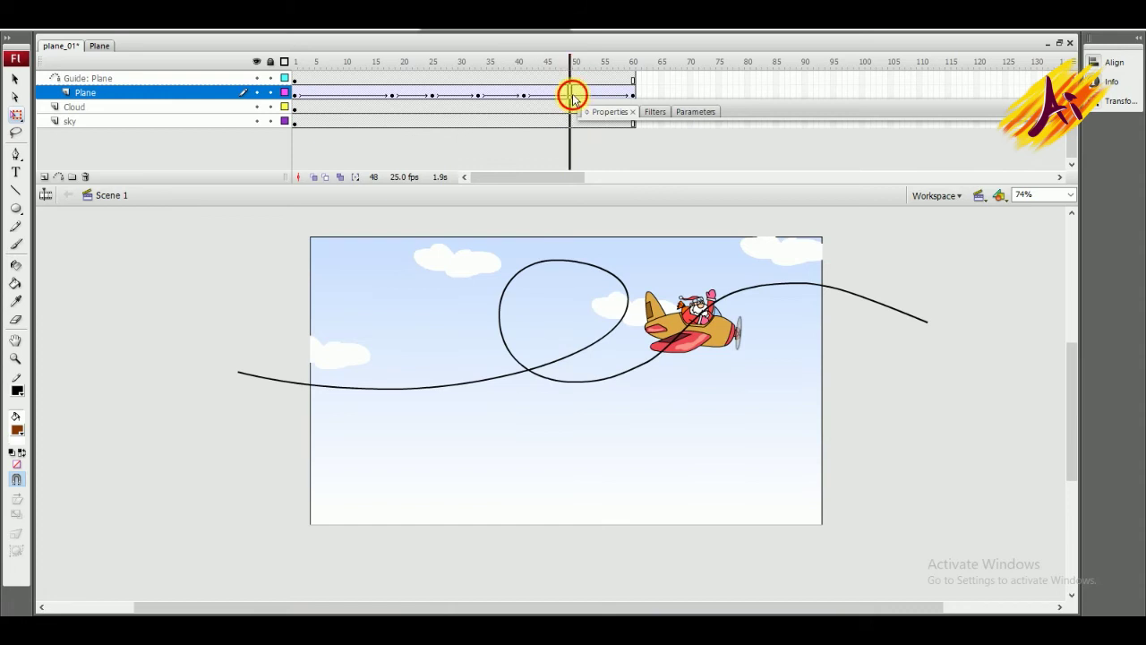
pyautogui.press('F6')
pyautogui.moveTo(765, 356); pyautogui.dragTo(792, 304)
# - Tilt the airplane's nose down at frame 60 to match the descending end of the guide path and play the animation
pyautogui.click(633, 92)
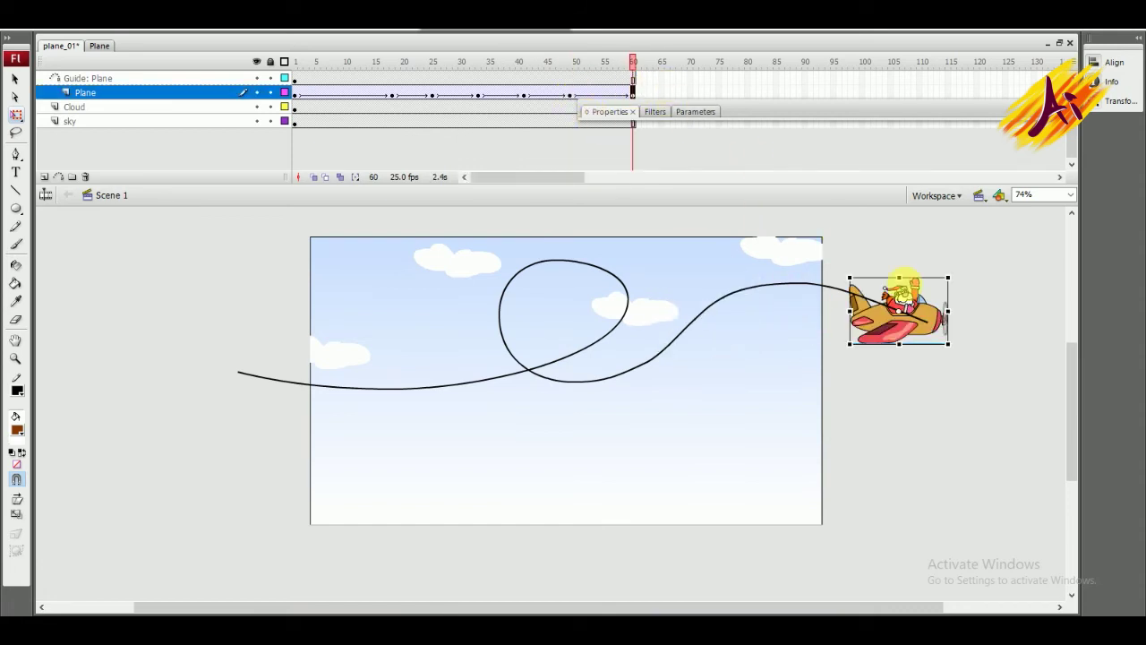
pyautogui.moveTo(959, 355)
pyautogui.mouseDown()
pyautogui.moveTo(951, 379)
pyautogui.moveTo(980, 358)
pyautogui.mouseUp()
pyautogui.press('Return')
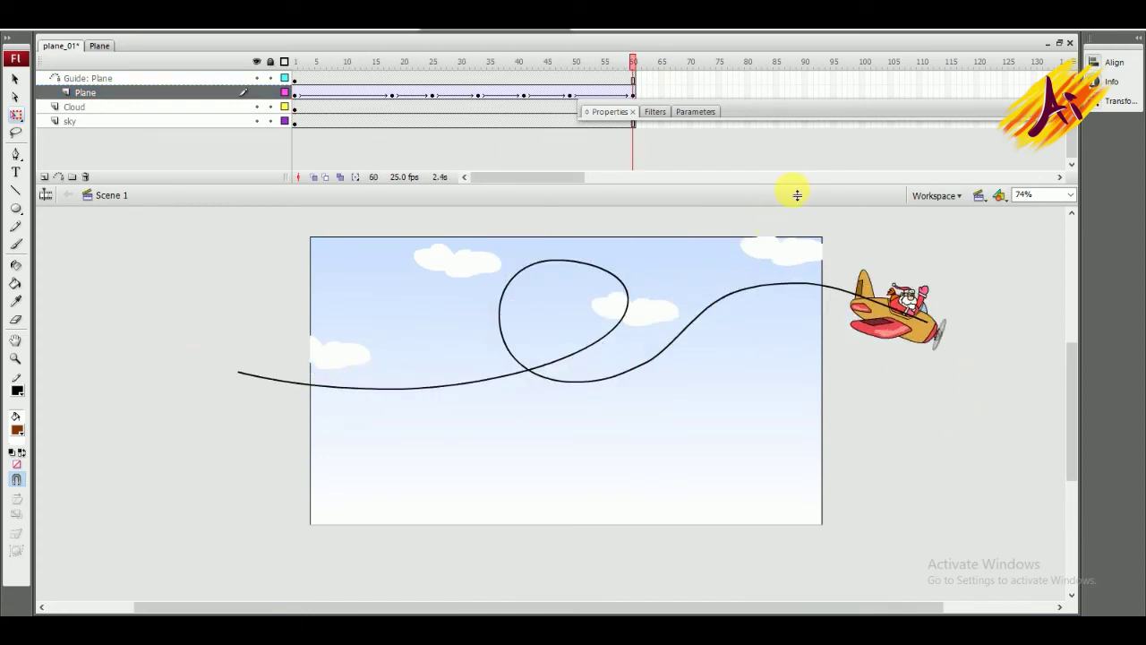
# - Play back the airplane's flight along the guide path to check its rotation around the loop
pyautogui.hotkey('ctrl', 'shift', 'w')
pyautogui.hotkey('ctrl', '-')
pyautogui.press('Return')
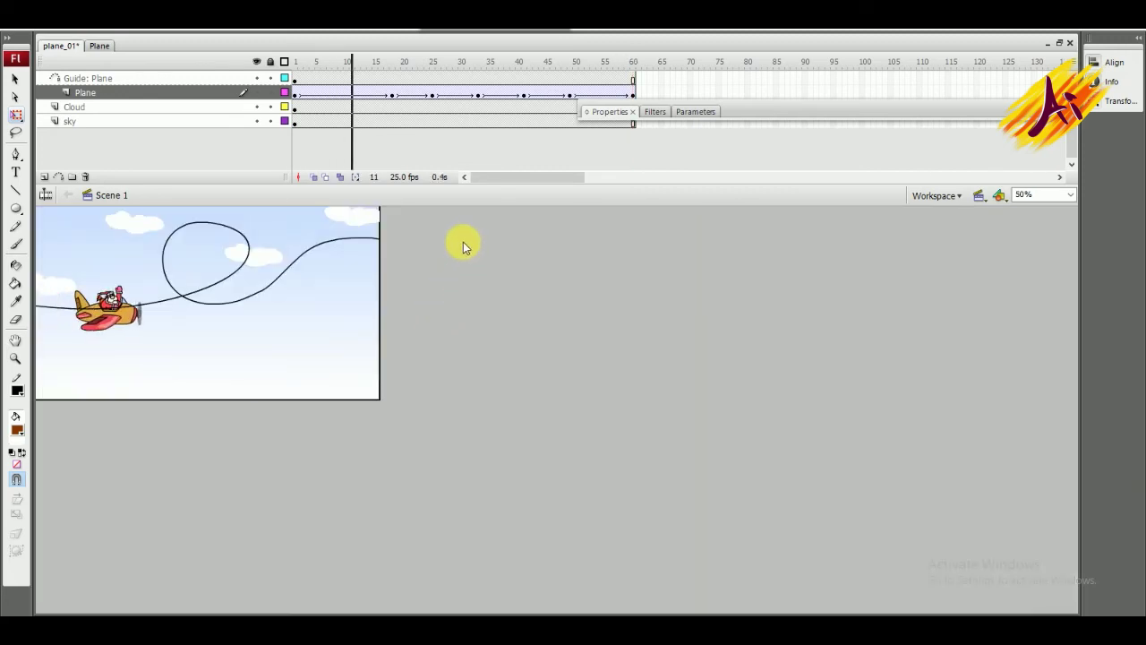
pyautogui.click(392, 94)
pyautogui.moveTo(393, 93); pyautogui.dragTo(296, 91)
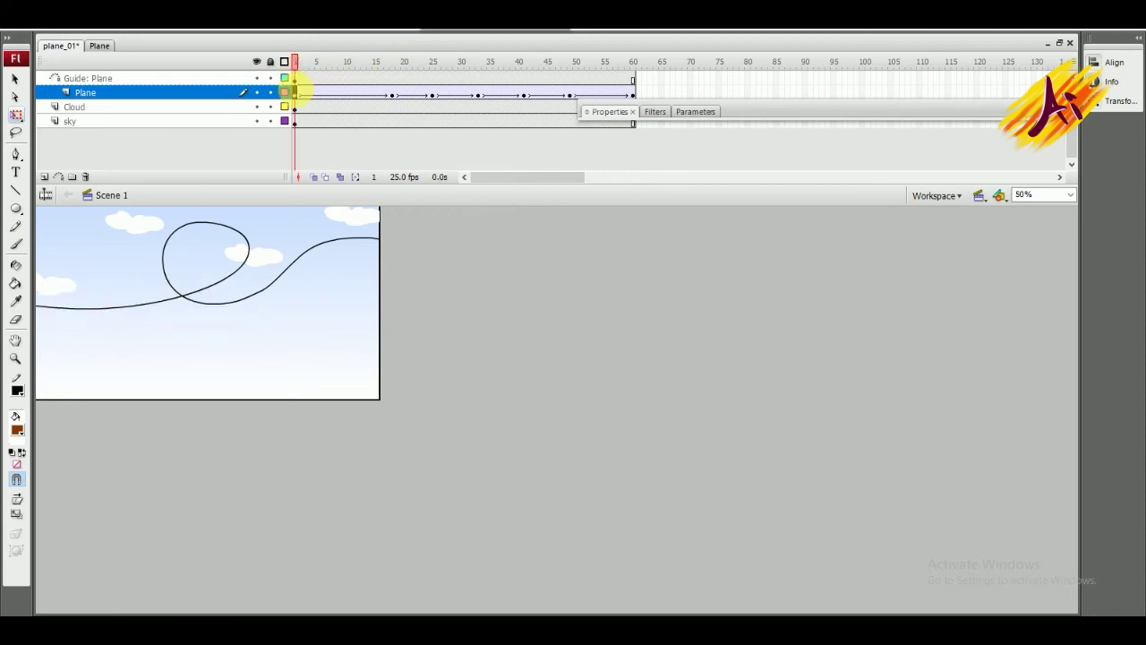
pyautogui.click(355, 94)
pyautogui.press('Return')
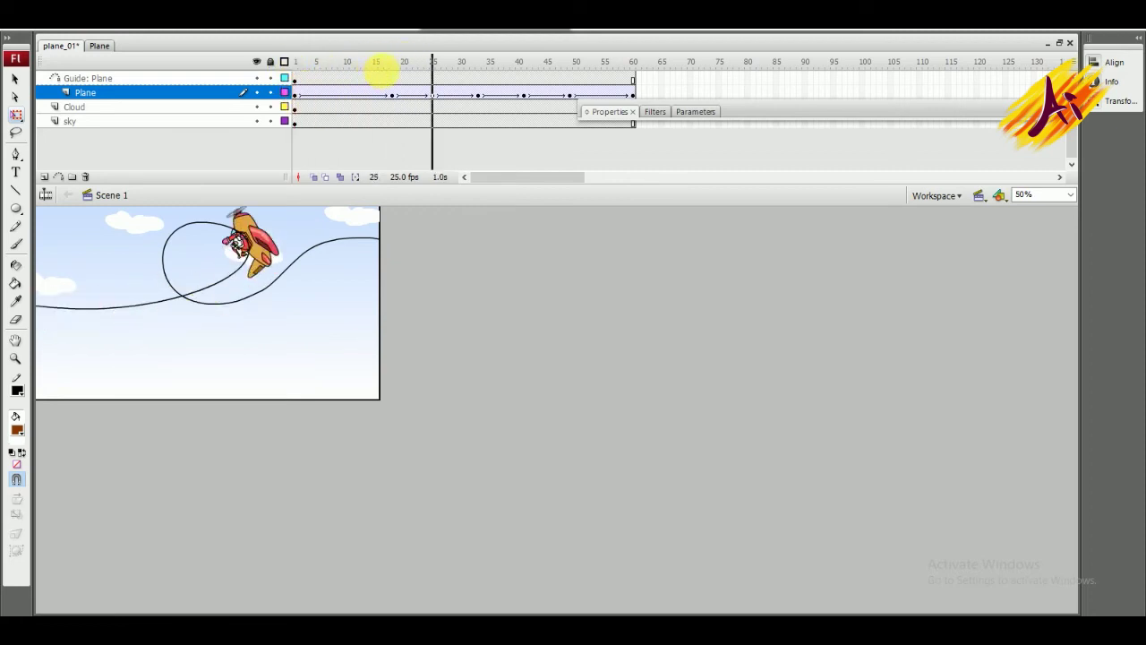
# - Hide the Guide: Plane layer and play back the animation without the path
pyautogui.click(258, 78)
pyautogui.press('Return')
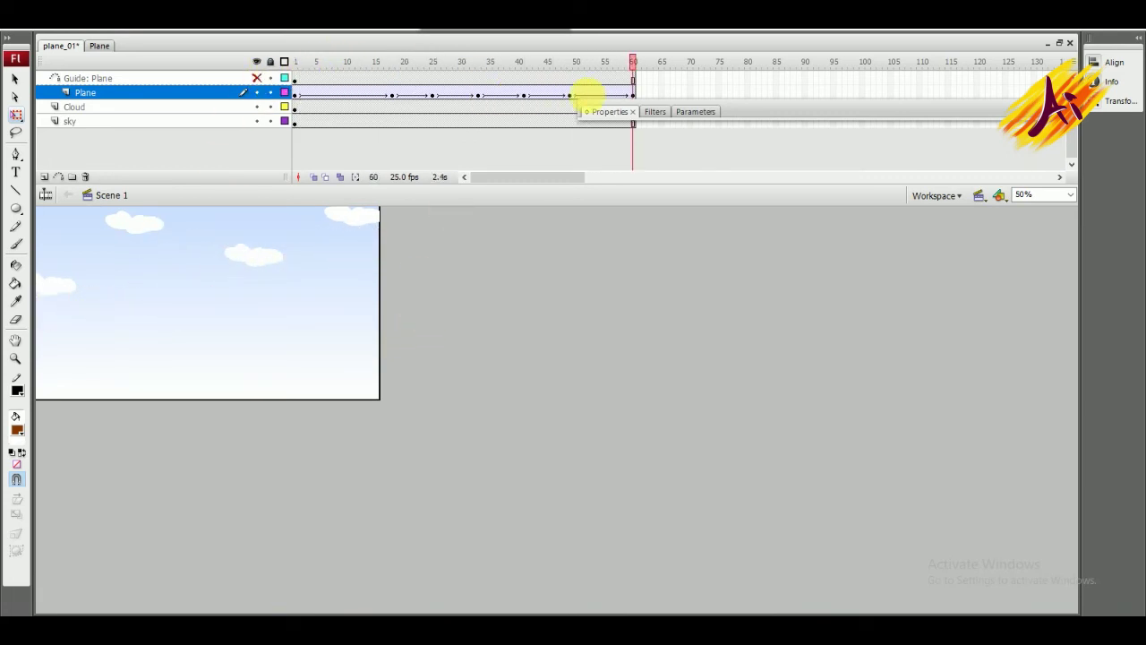
pyautogui.moveTo(607, 67); pyautogui.dragTo(322, 75)
# - Test the movie in the player window, watch the airplane fly across the sky, and close the preview
pyautogui.hotkey('ctrl', 'Return')
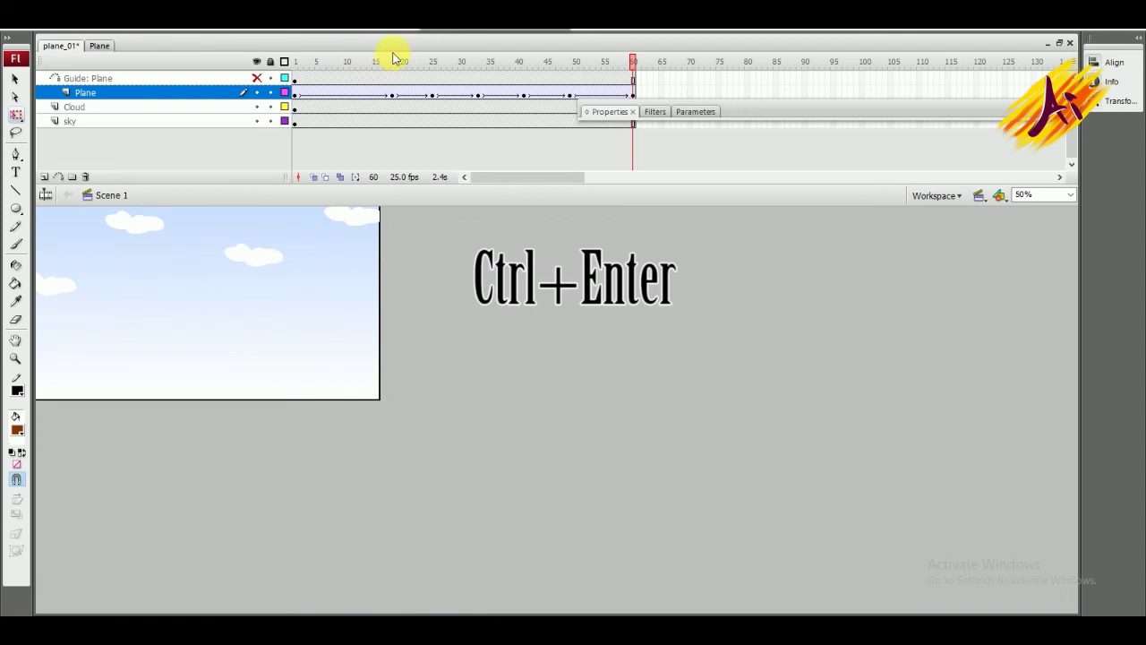
pyautogui.hotkey('ctrl', 'Return')
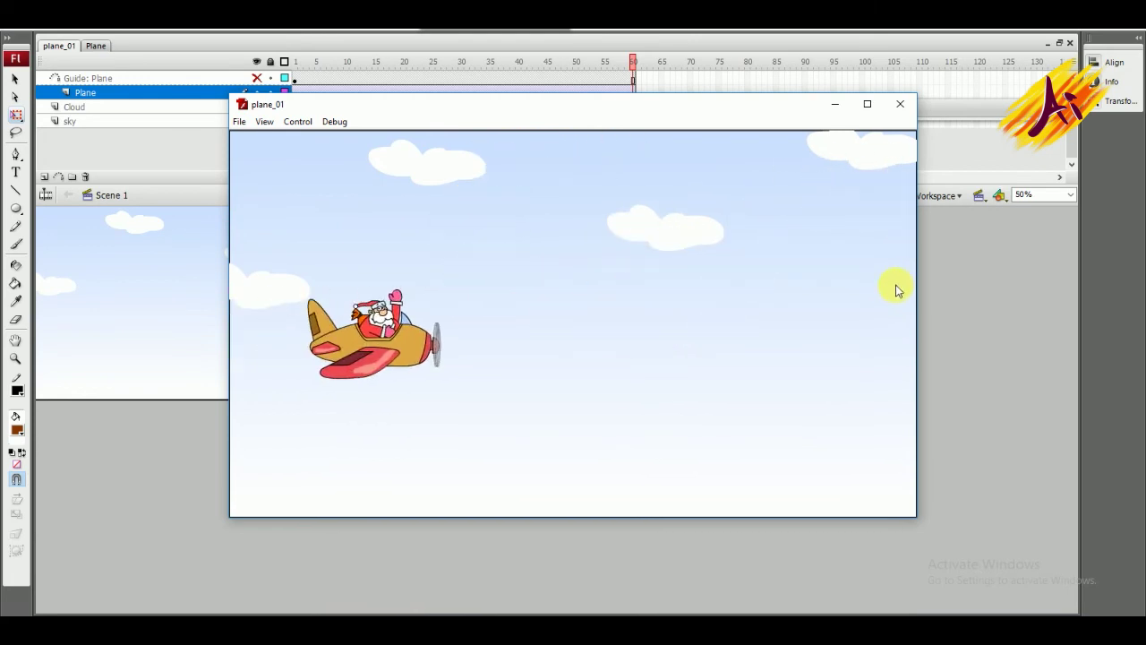
pyautogui.click(900, 104)
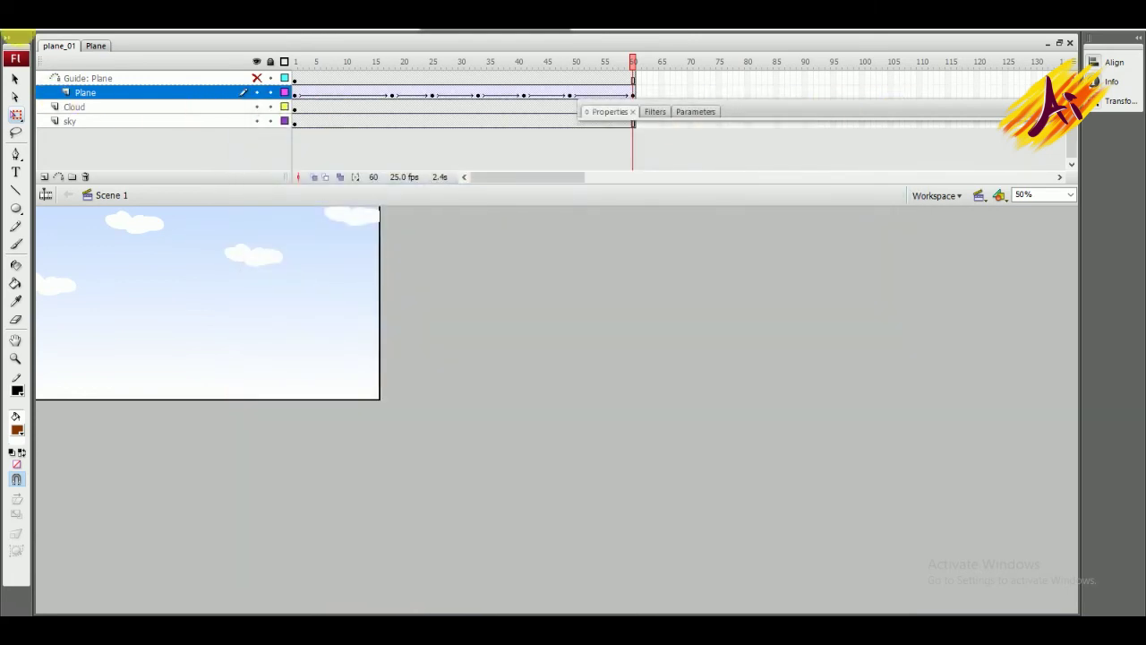
# - Export the movie as Windows AVI plane_01 in the BG folder at 960 x 540 pixels, 16 bit color, smooth, uncompressed, sound disabled
pyautogui.click(15, 28)
pyautogui.moveTo(60, 288)
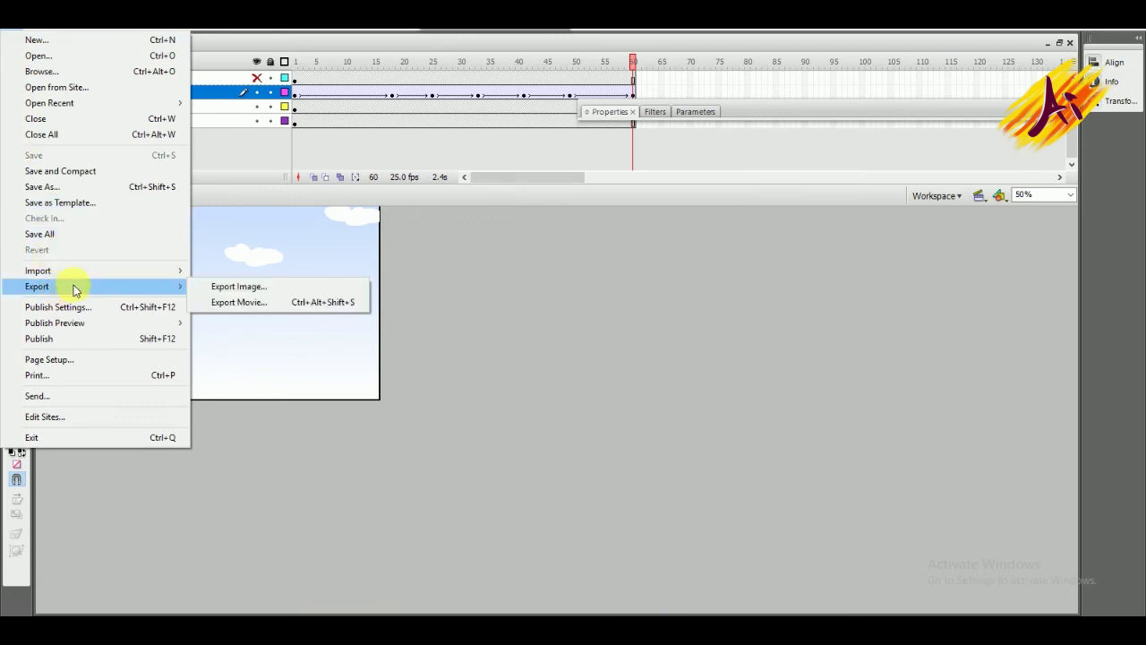
pyautogui.click(269, 304)
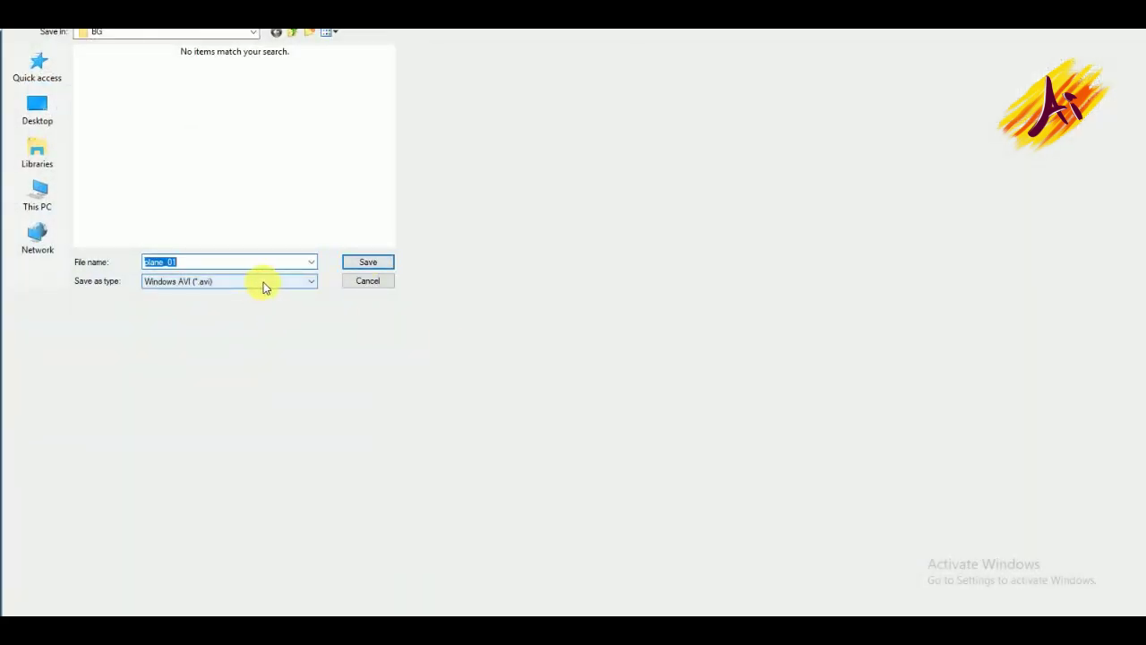
pyautogui.click(365, 264)
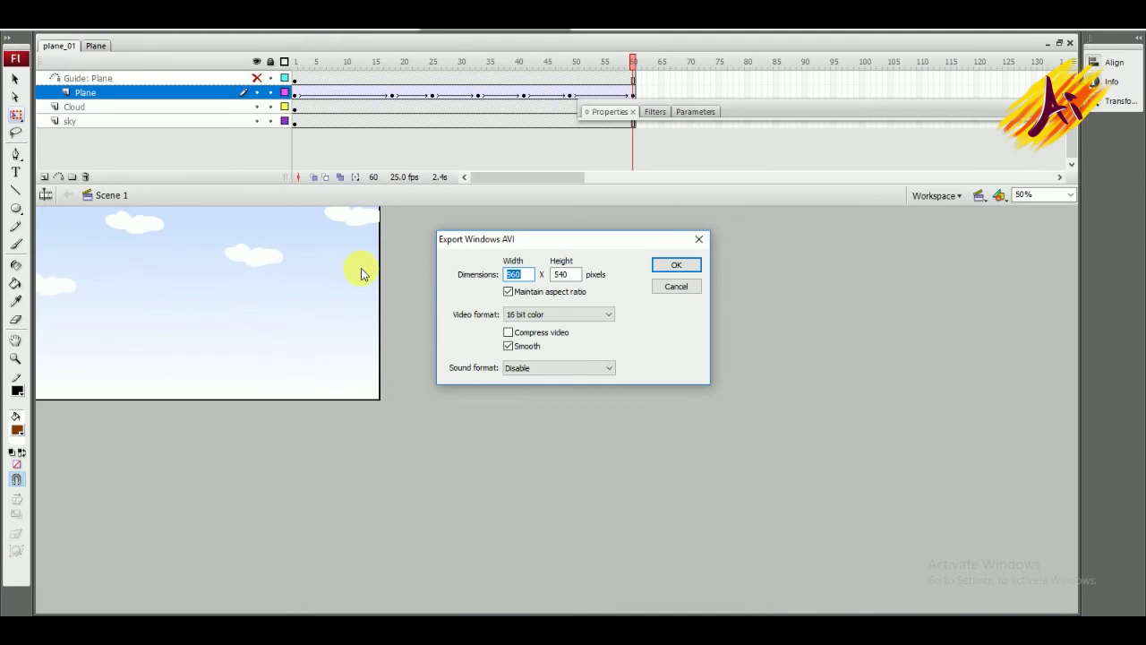
pyautogui.click(666, 271)
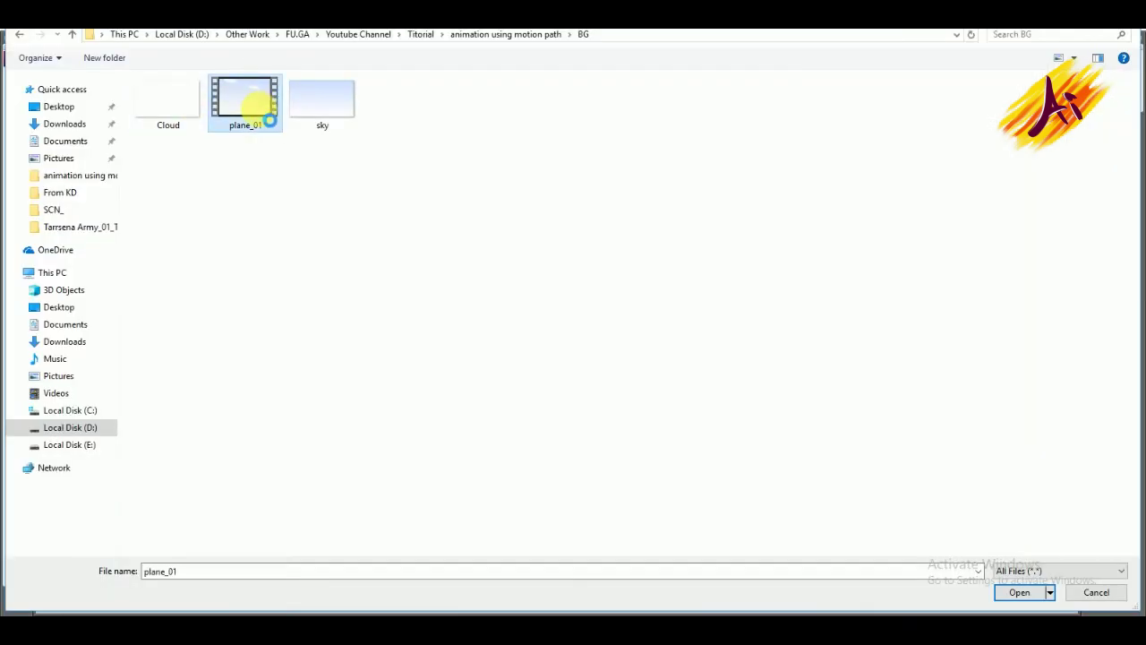
# - Open the exported plane_01 video in VLC media player, replay it to check the result, and close the player
pyautogui.rightClick(260, 105)
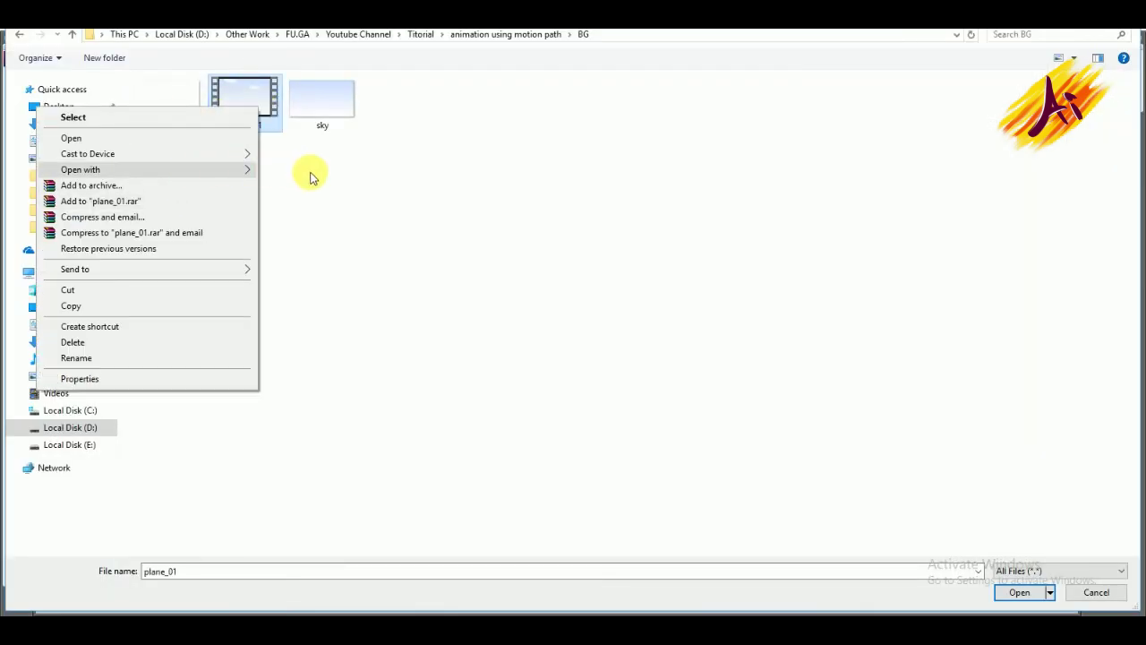
pyautogui.moveTo(310, 176)
pyautogui.click(325, 222)
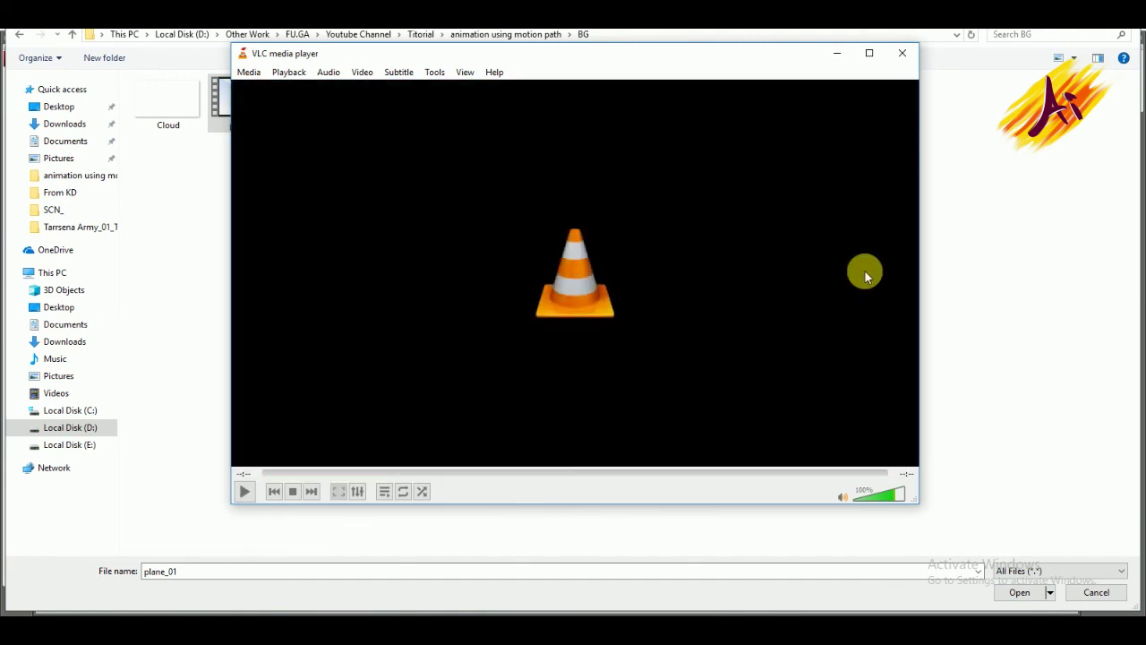
pyautogui.click(245, 497)
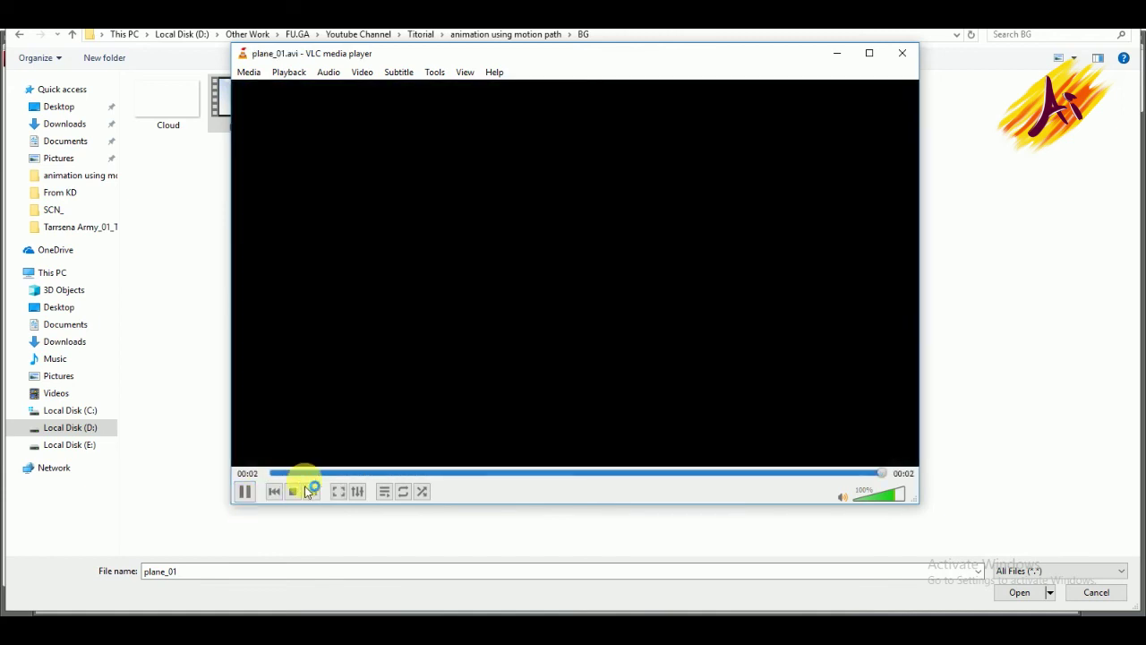
pyautogui.click(902, 54)
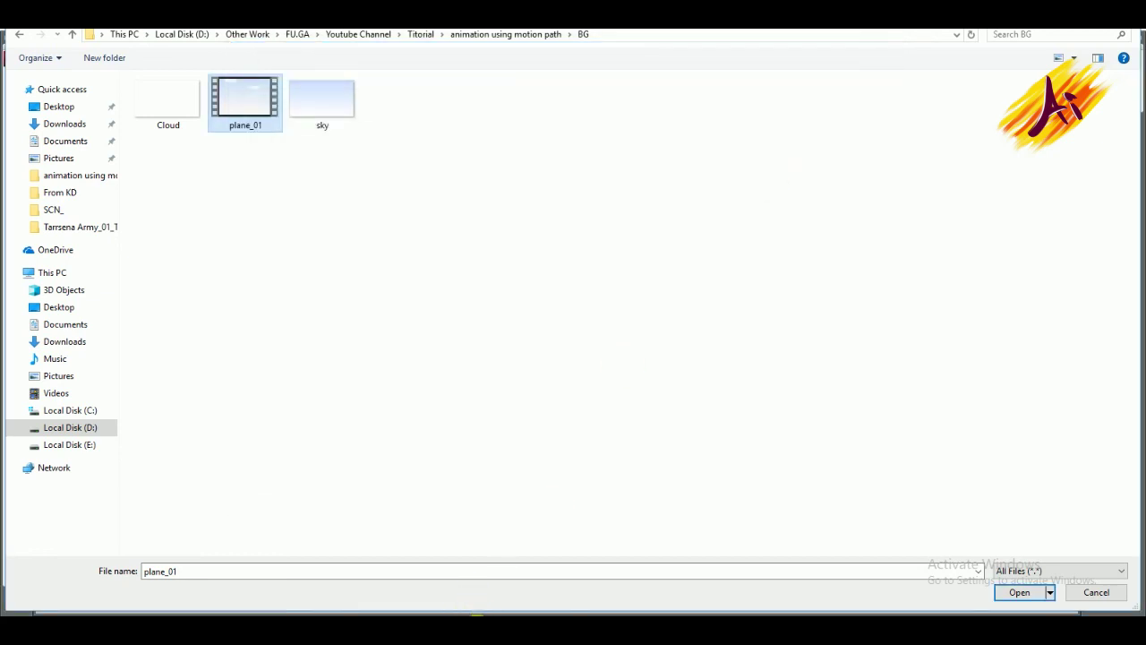